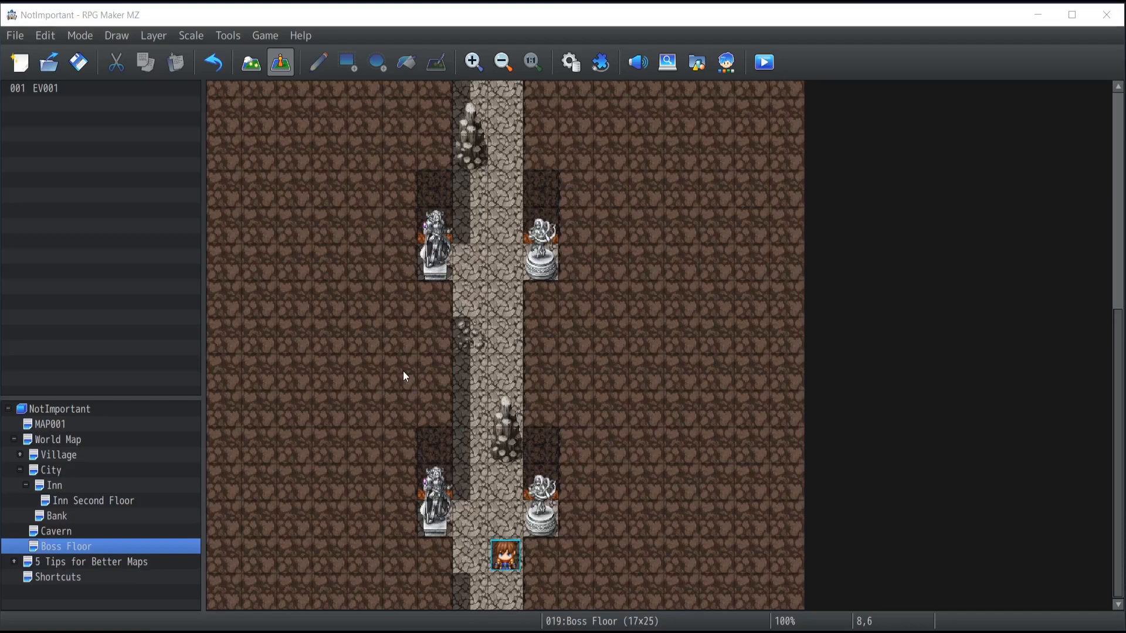
Step: Create an event at tile 8,6 in the treasure chamber using the middle red dragon frame of $BigMonster2, with Stepping enabled
{"action": "scroll", "coordinate": [473, 385], "scroll_direction": "up", "scroll_amount": 8}
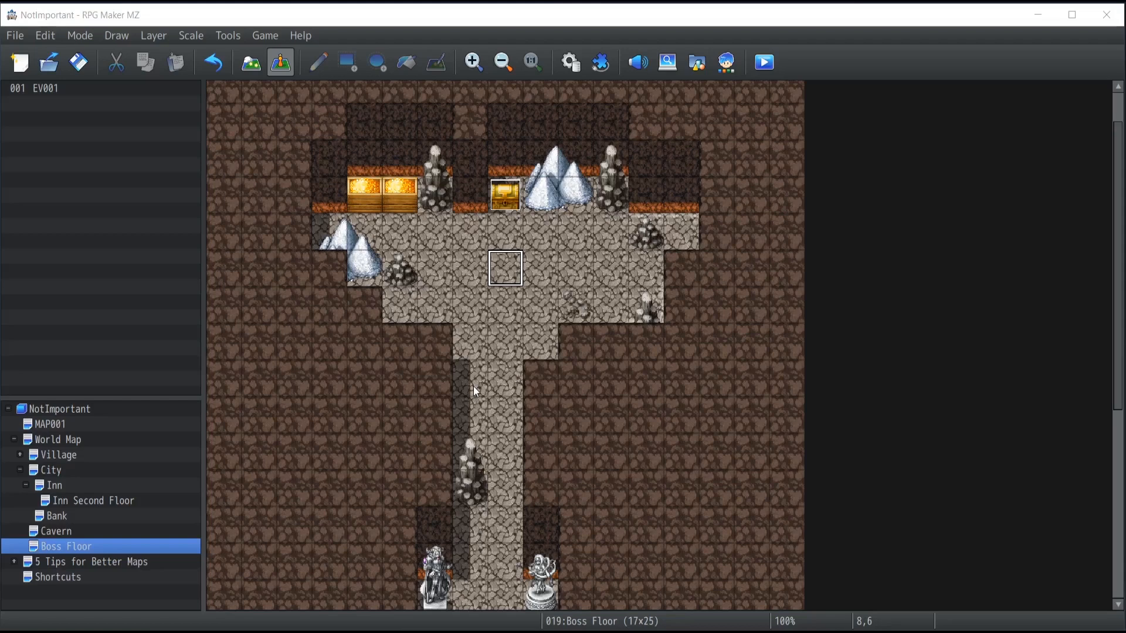
{"action": "double_click", "coordinate": [508, 281]}
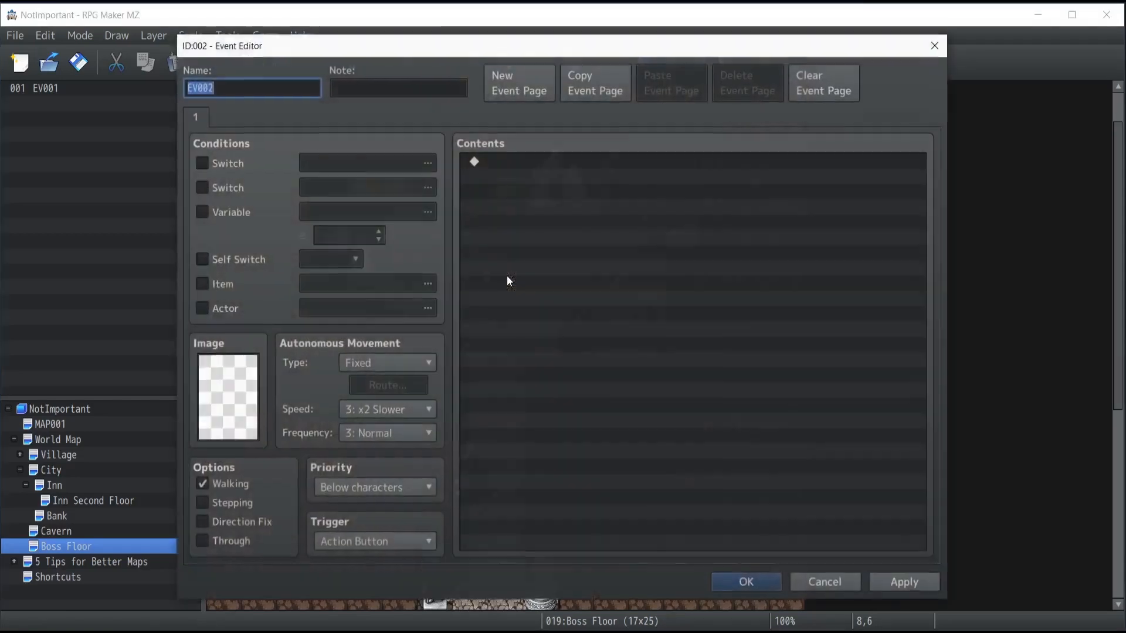
{"action": "double_click", "coordinate": [217, 411]}
{"action": "scroll", "coordinate": [299, 311], "scroll_direction": "down", "scroll_amount": 5}
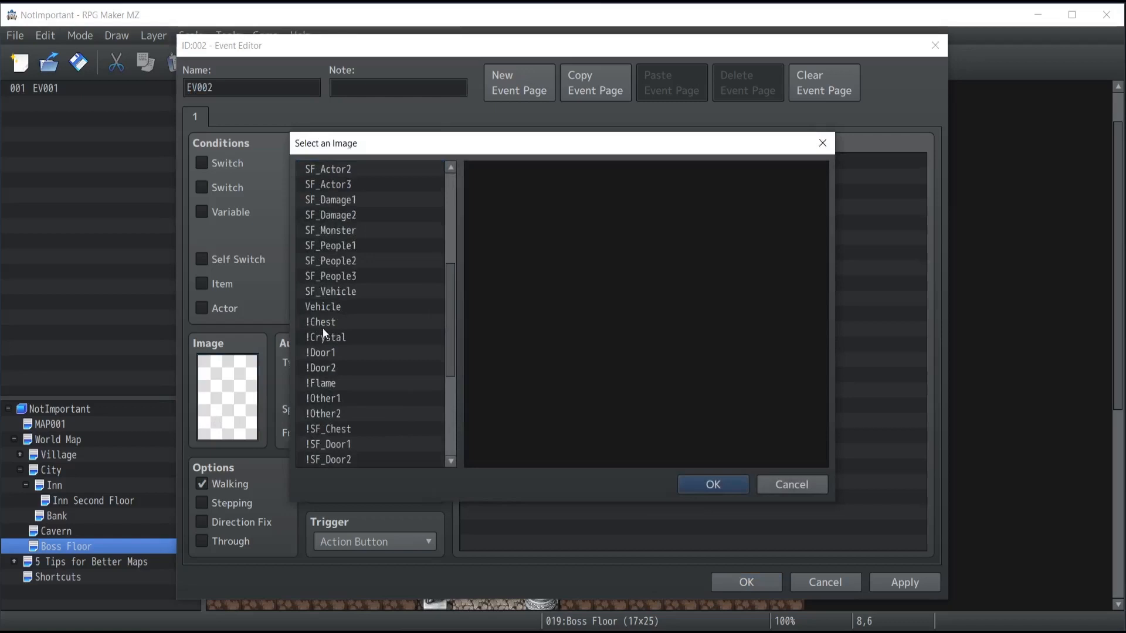
{"action": "scroll", "coordinate": [343, 351], "scroll_direction": "down", "scroll_amount": 5}
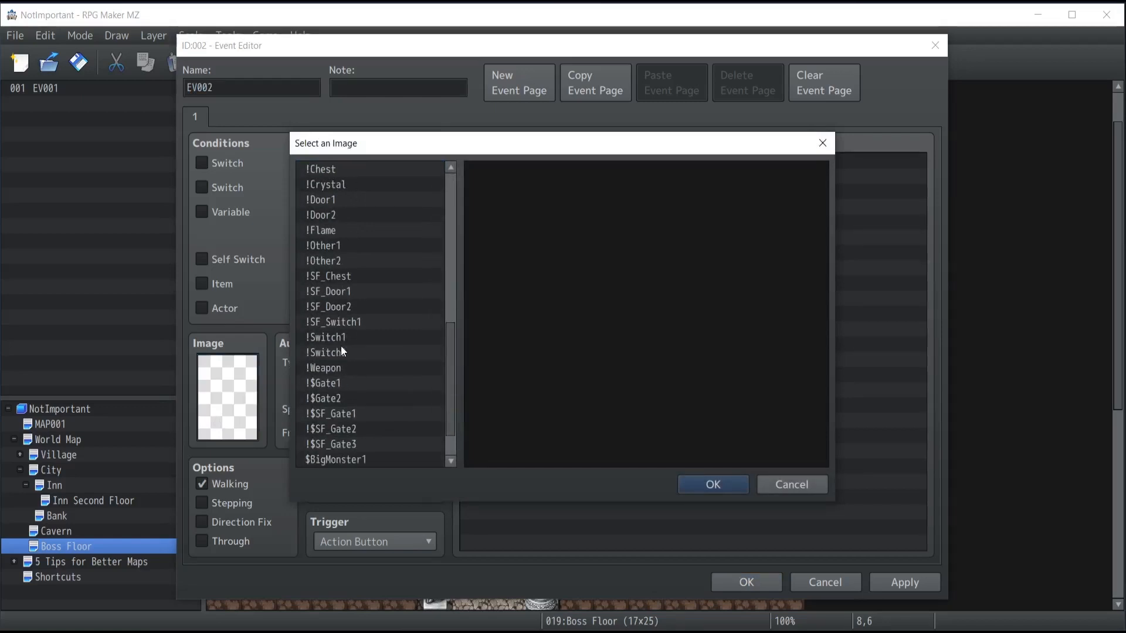
{"action": "left_click", "coordinate": [346, 414]}
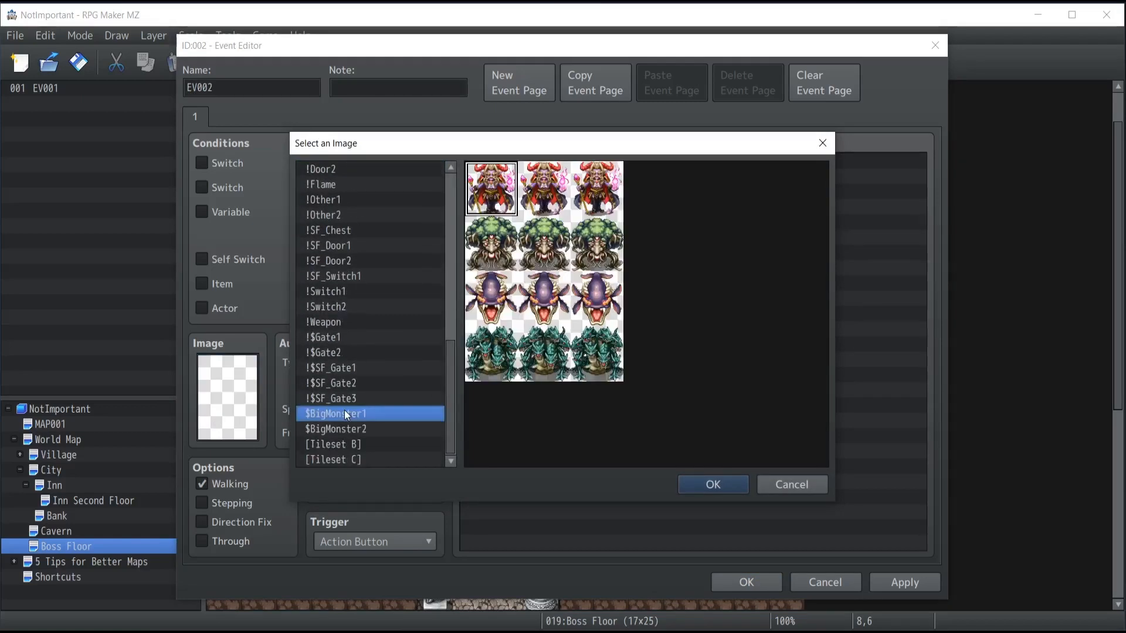
{"action": "key", "text": "Down"}
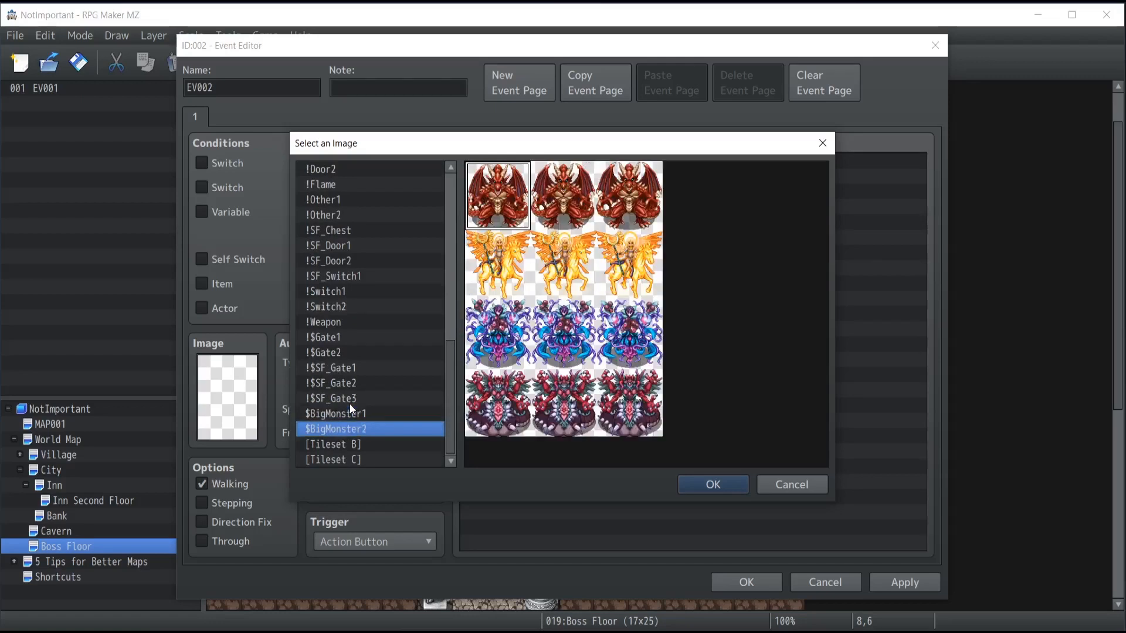
{"action": "left_click", "coordinate": [559, 193]}
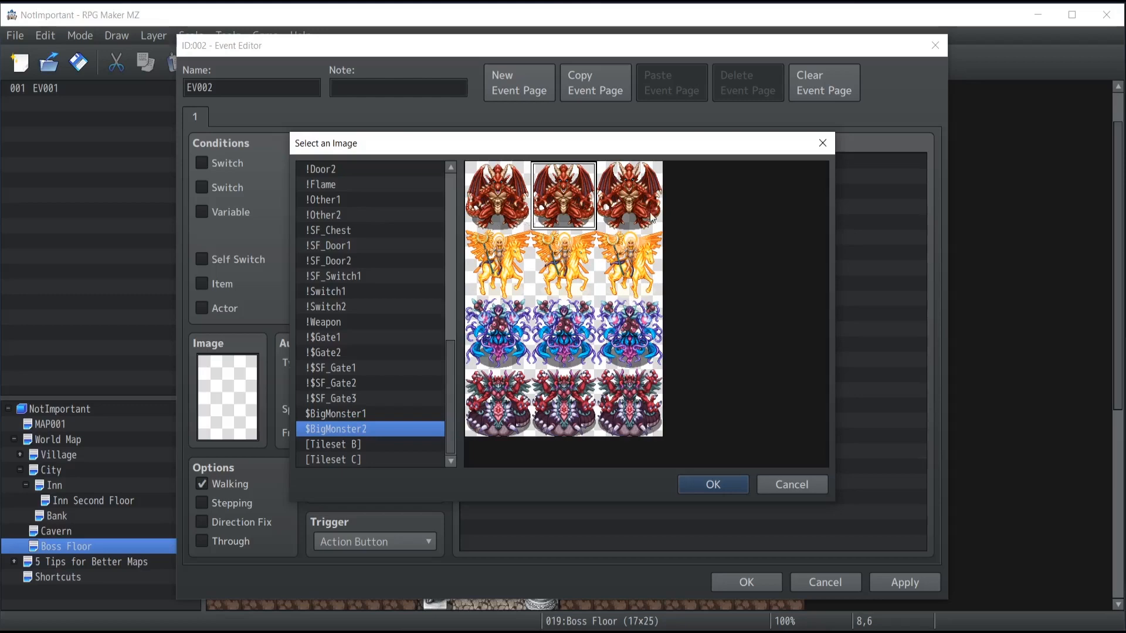
{"action": "left_click", "coordinate": [719, 486]}
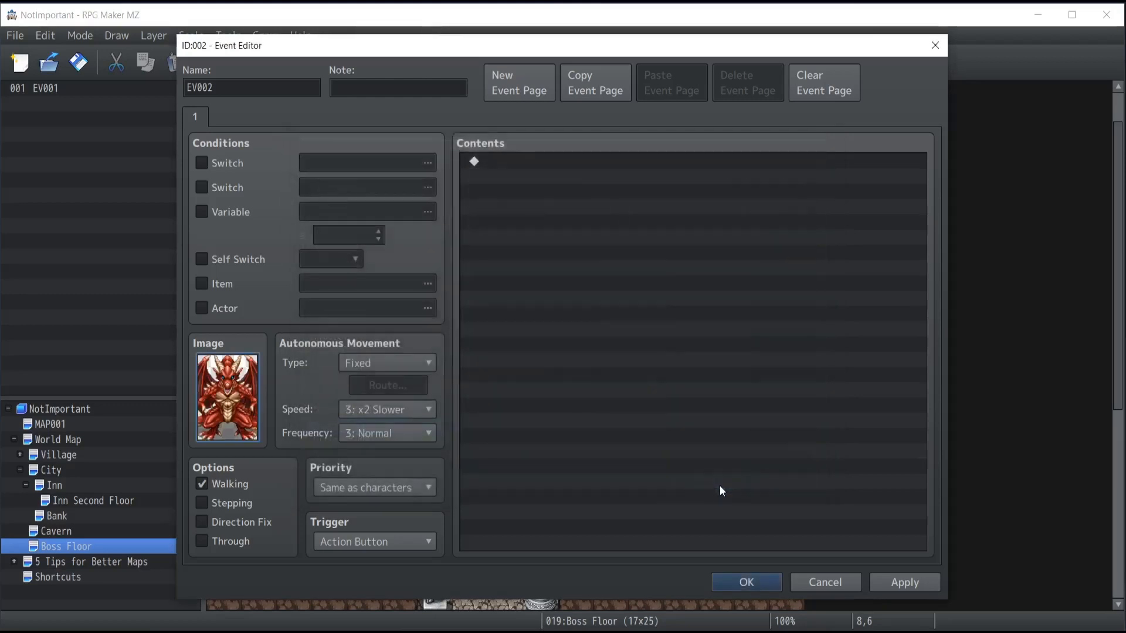
{"action": "left_click", "coordinate": [201, 502]}
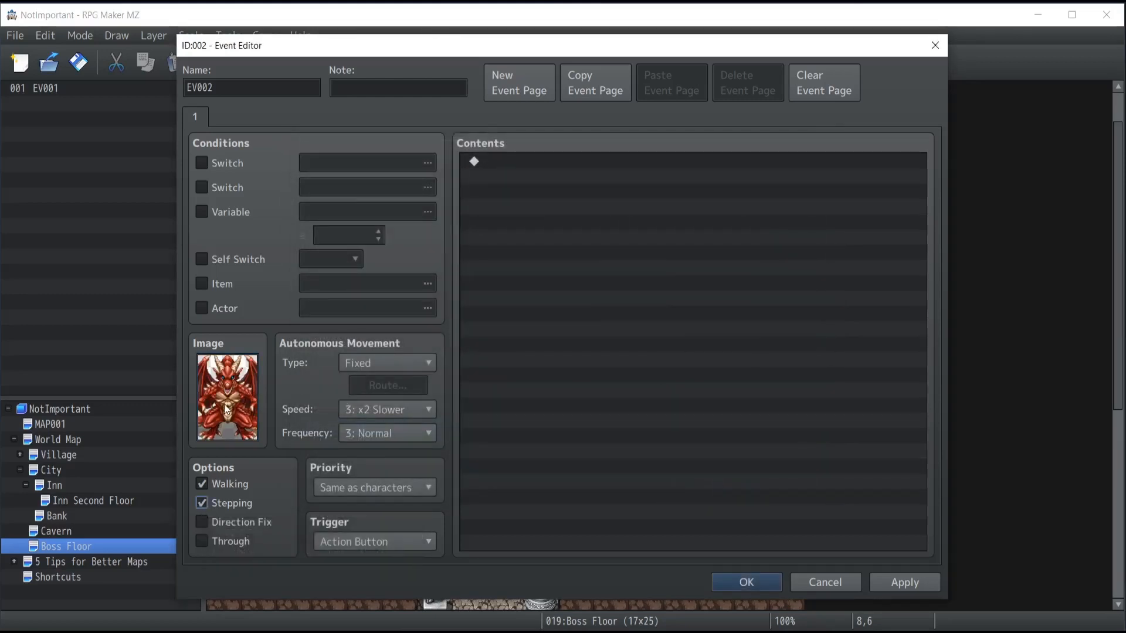
Step: Examine the animation frames and creature rows of the $BigMonster2 sheet, keeping the middle red dragon frame as the event image
{"action": "double_click", "coordinate": [227, 409]}
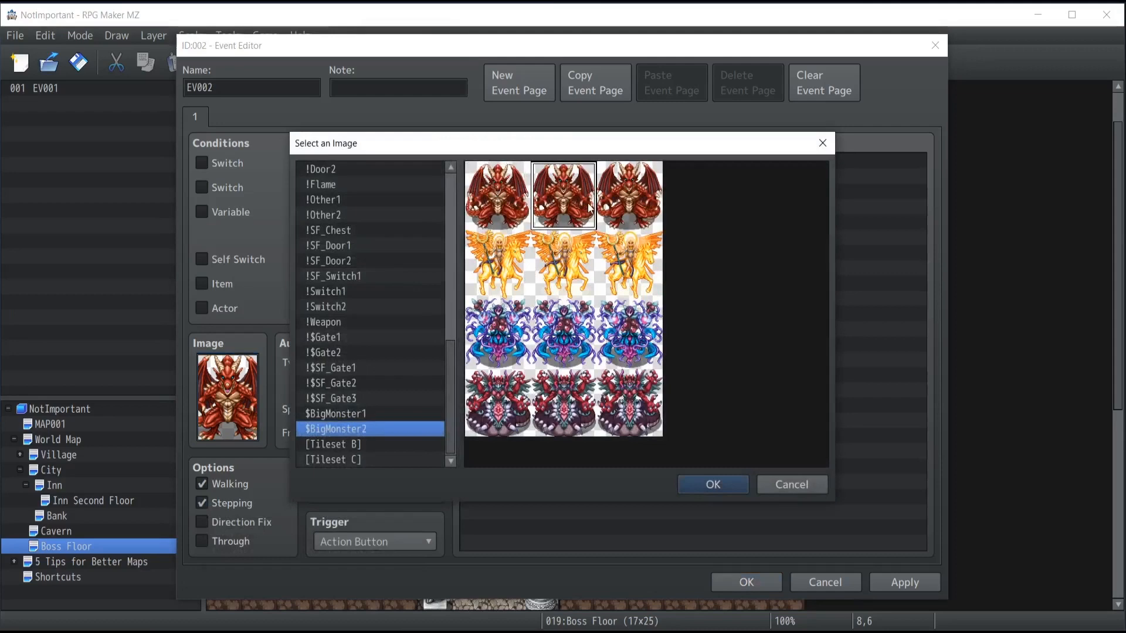
{"action": "key", "text": "Left"}
{"action": "key", "text": "Down"}
{"action": "key", "text": "Right"}
{"action": "key", "text": "Right"}
{"action": "key", "text": "Down"}
{"action": "key", "text": "Left"}
{"action": "key", "text": "Left"}
{"action": "key", "text": "Down"}
{"action": "key", "text": "Right"}
{"action": "key", "text": "Right"}
{"action": "key", "text": "Left"}
{"action": "key", "text": "Left"}
{"action": "key", "text": "Up"}
{"action": "key", "text": "Right"}
{"action": "key", "text": "Right"}
{"action": "key", "text": "Up"}
{"action": "key", "text": "Left"}
{"action": "key", "text": "Left"}
{"action": "key", "text": "Up"}
{"action": "key", "text": "Right"}
{"action": "key", "text": "Right"}
{"action": "key", "text": "Left"}
{"action": "key", "text": "Left"}
{"action": "key", "text": "Down"}
{"action": "key", "text": "Right"}
{"action": "key", "text": "Right"}
{"action": "key", "text": "Down"}
{"action": "key", "text": "Left"}
{"action": "key", "text": "Left"}
{"action": "key", "text": "Down"}
{"action": "key", "text": "Right"}
{"action": "key", "text": "Right"}
{"action": "key", "text": "Left"}
{"action": "key", "text": "Left"}
{"action": "key", "text": "Up"}
{"action": "key", "text": "Right"}
{"action": "key", "text": "Right"}
{"action": "key", "text": "Up"}
{"action": "key", "text": "Left"}
{"action": "key", "text": "Left"}
{"action": "key", "text": "Up"}
{"action": "key", "text": "Right"}
{"action": "key", "text": "Right"}
{"action": "key", "text": "Left"}
{"action": "left_click", "coordinate": [714, 486]}
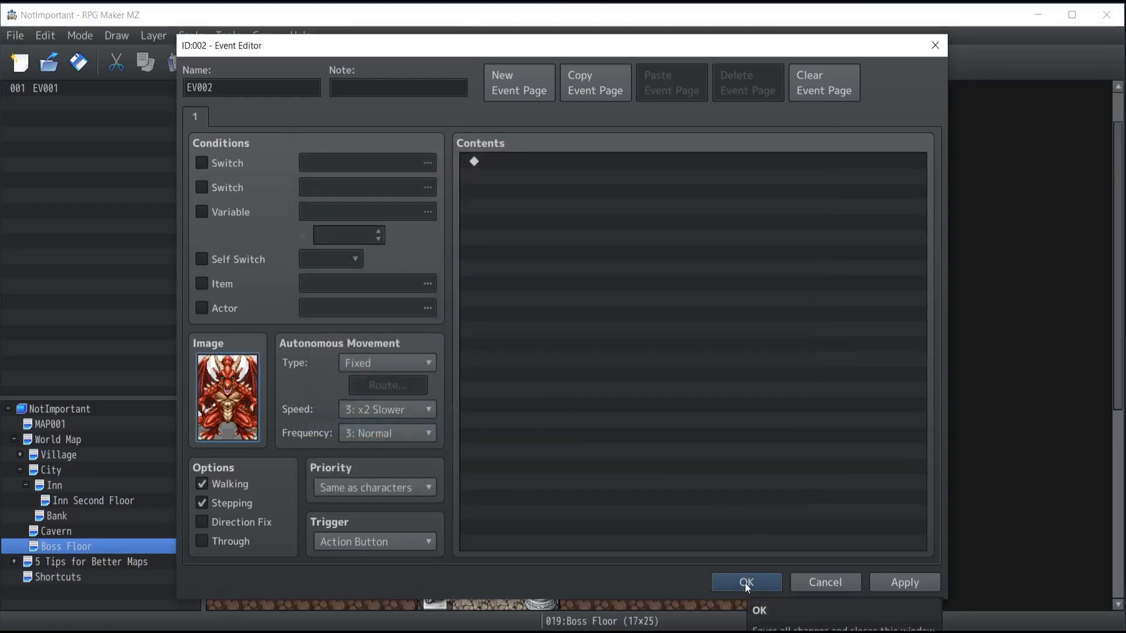
Step: Name the dragon event Big Bad Boss and save it
{"action": "double_click", "coordinate": [256, 94]}
{"action": "type", "text": "Big B"}
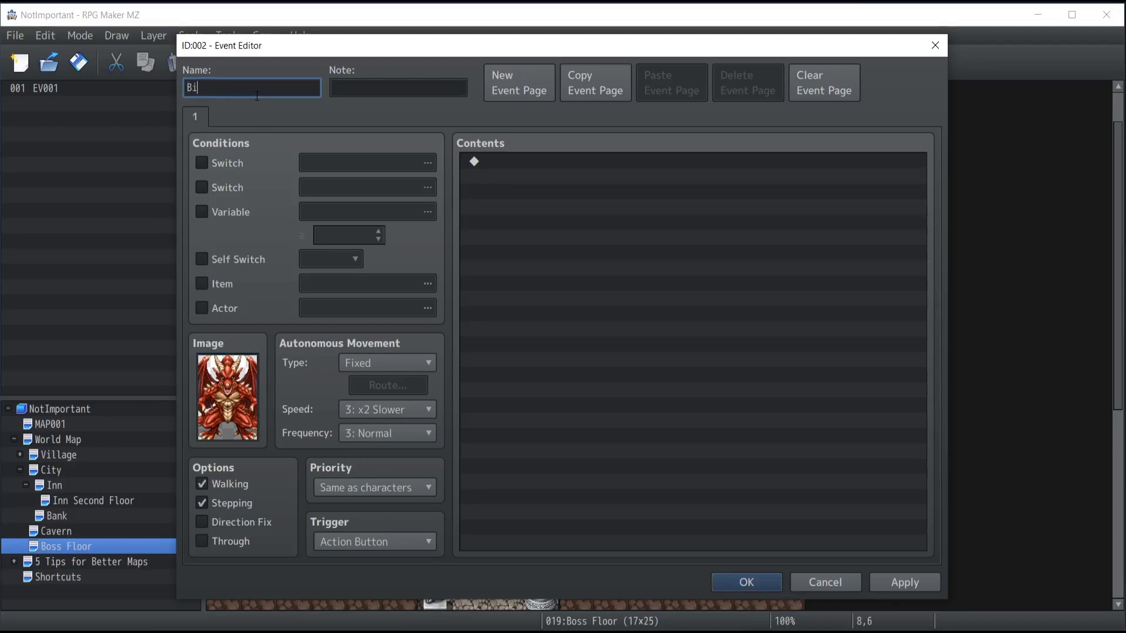
{"action": "type", "text": "ad Boss"}
{"action": "left_click", "coordinate": [759, 583]}
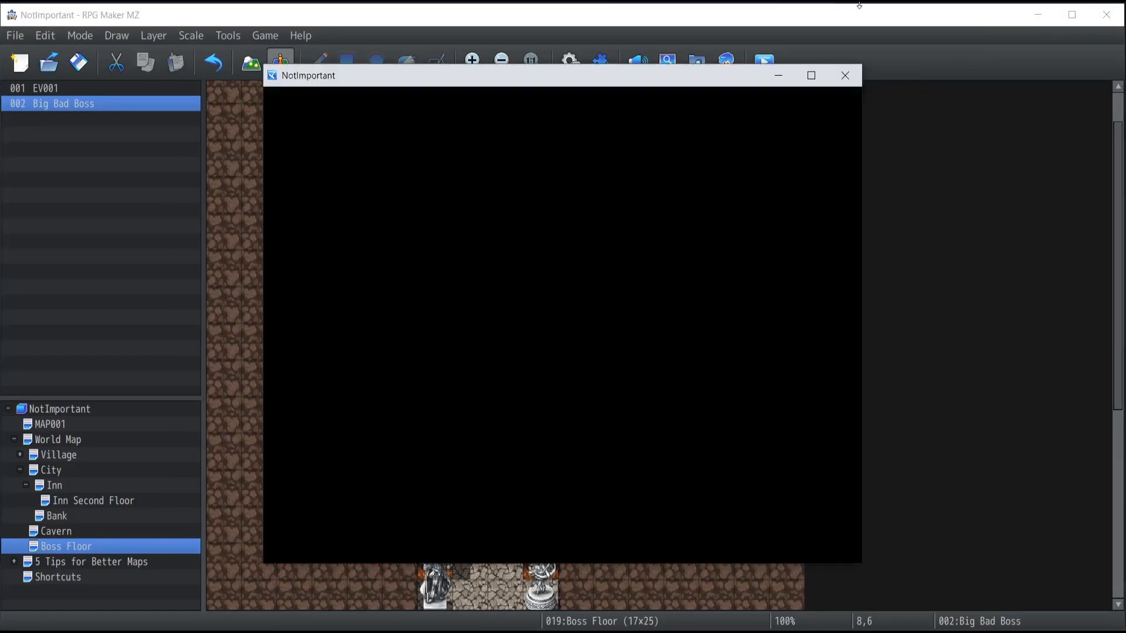
Step: Playtest the game by walking up the corridor to view the dragon boss, and close the test window
{"action": "key", "text": "Return"}
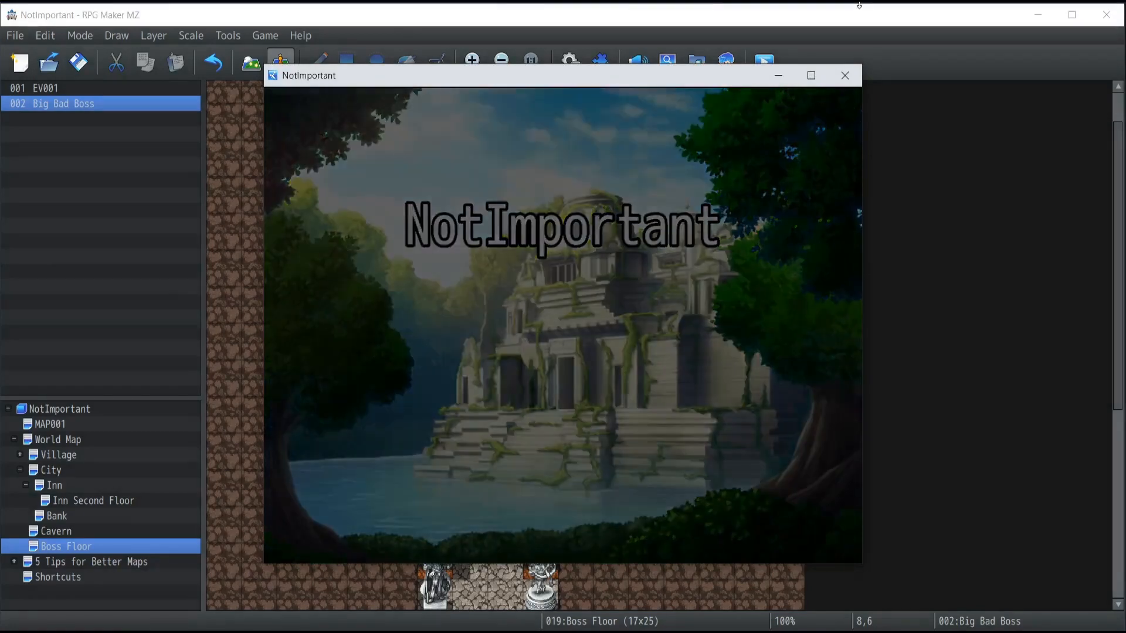
{"action": "key", "text": "Left"}
{"action": "key", "text": "Up"}
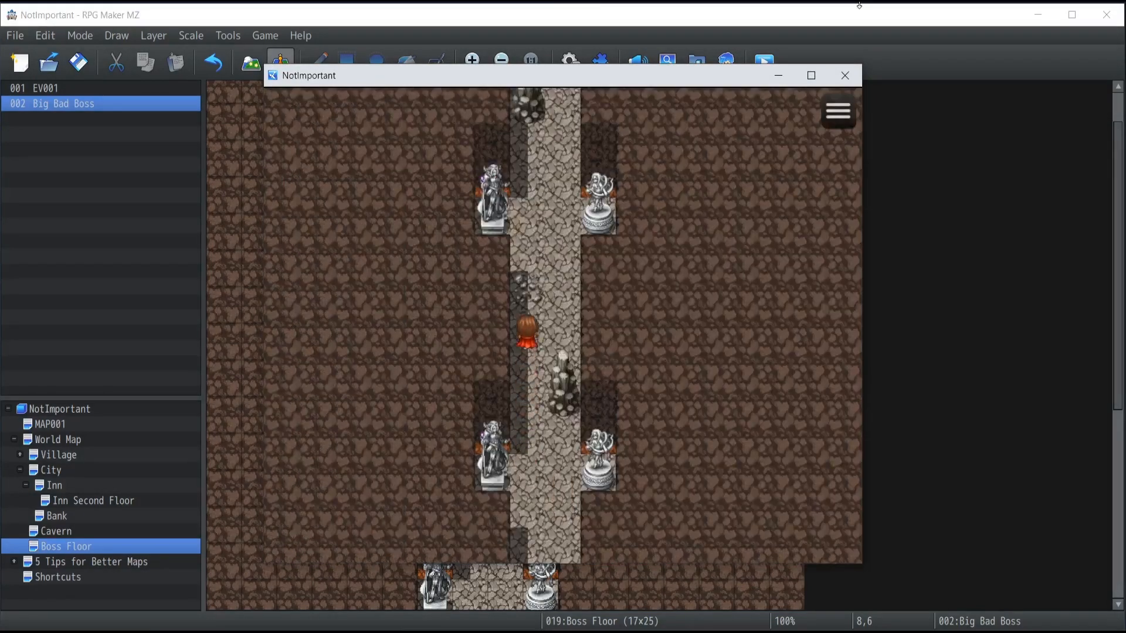
{"action": "key", "text": "Up"}
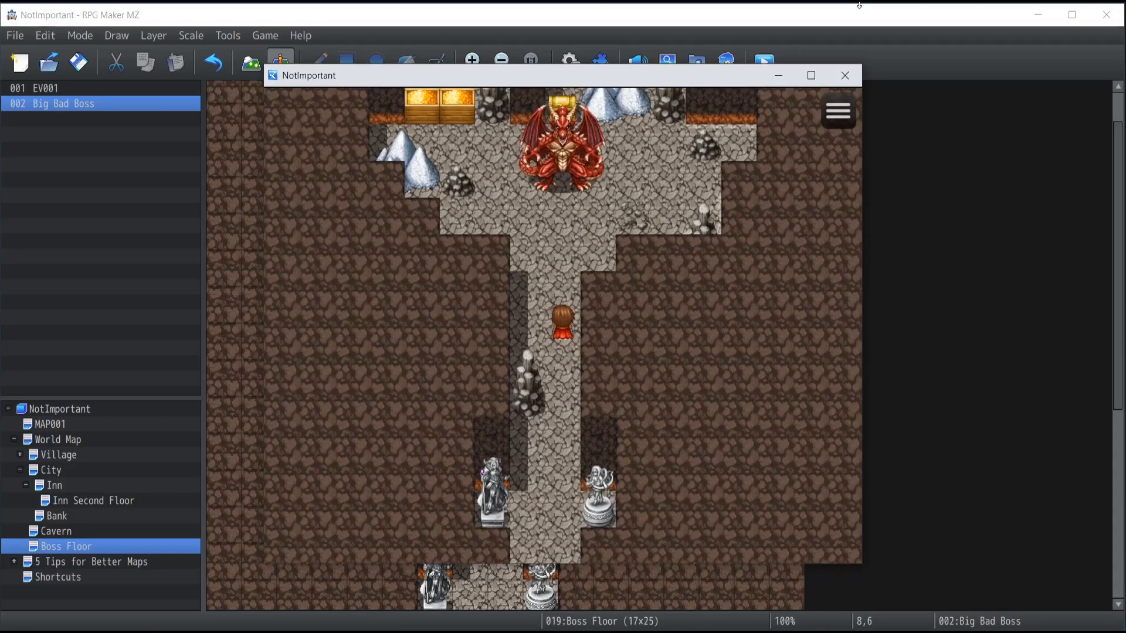
{"action": "left_click", "coordinate": [835, 74]}
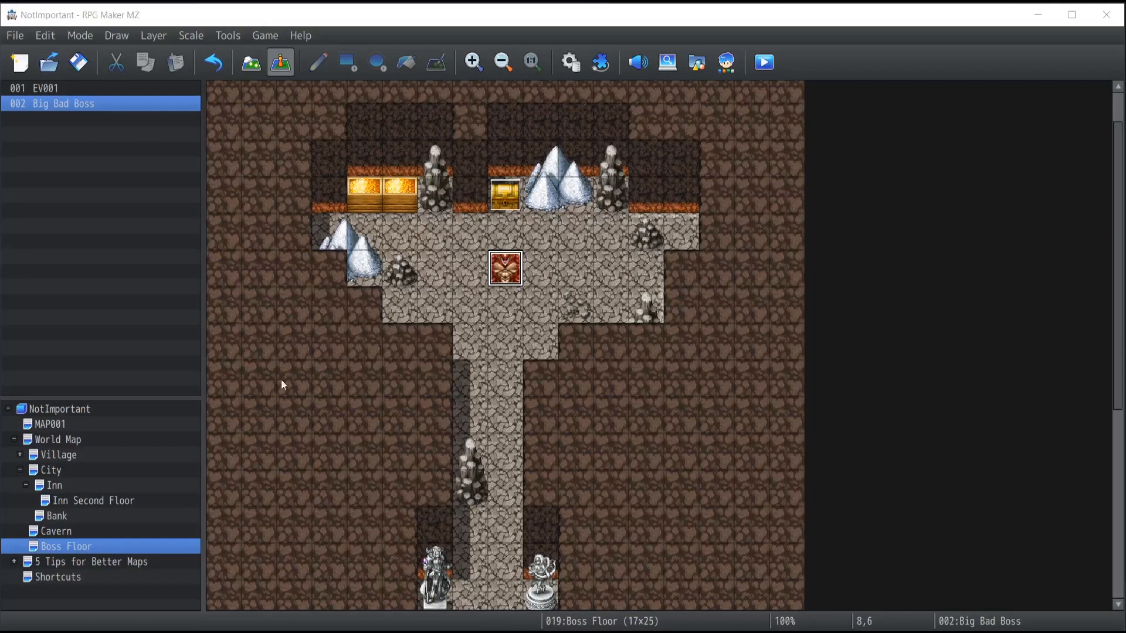
{"action": "left_click", "coordinate": [508, 348]}
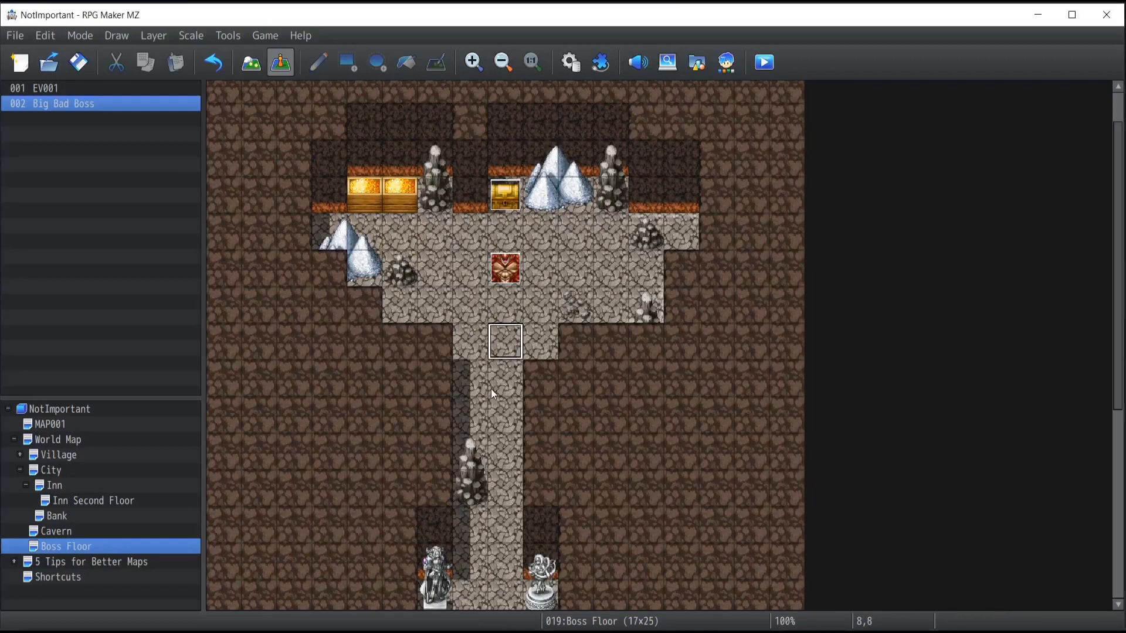
{"action": "double_click", "coordinate": [502, 275]}
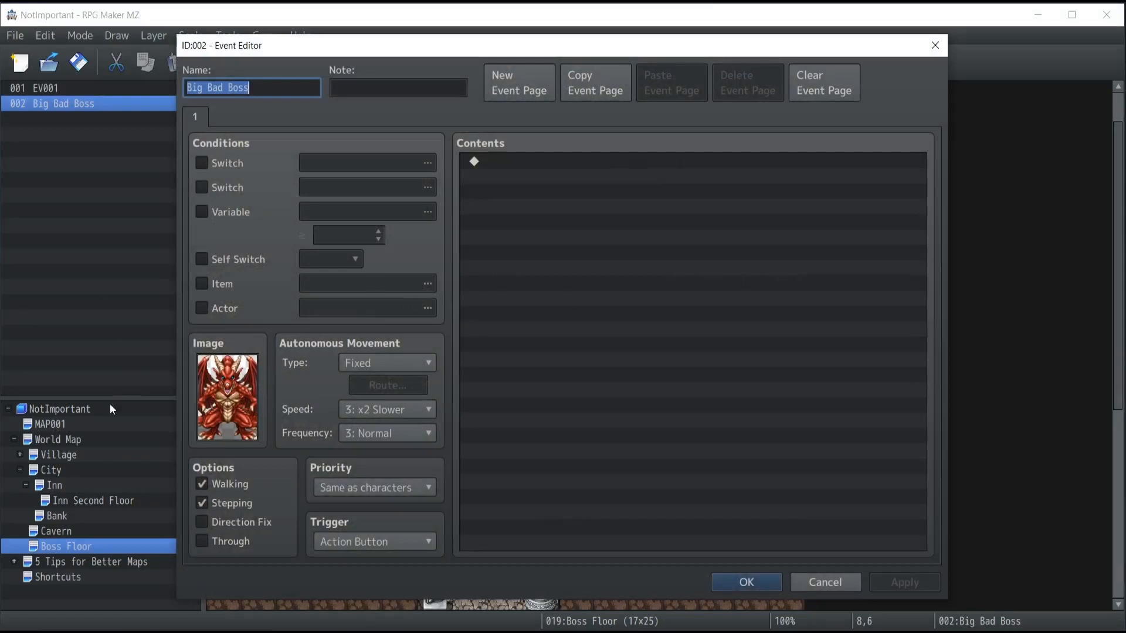
{"action": "left_click", "coordinate": [818, 580]}
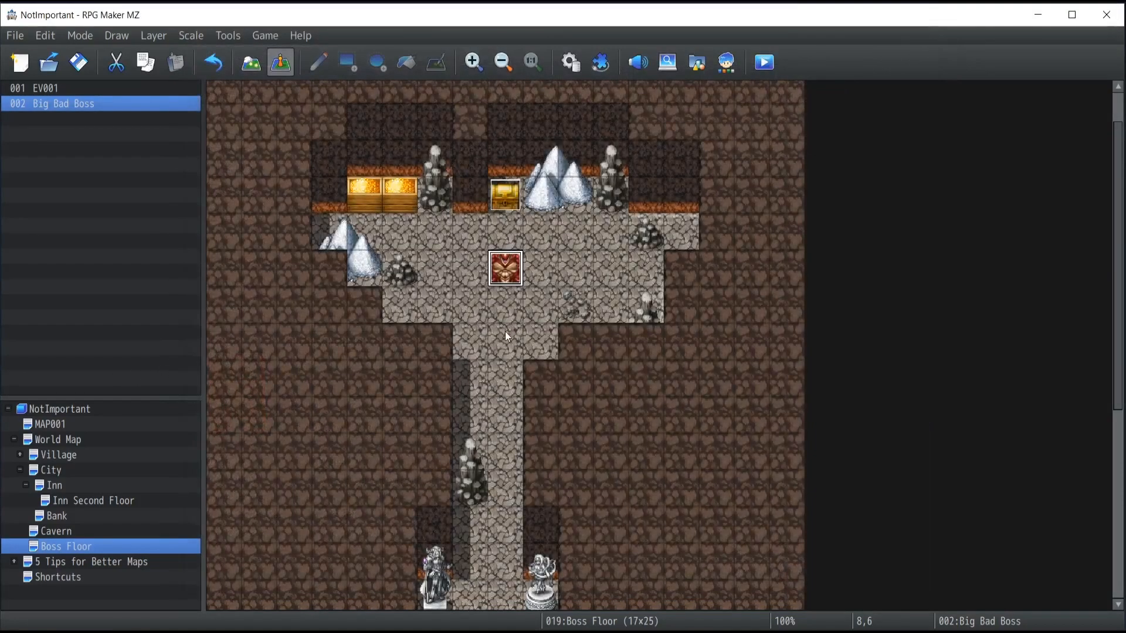
{"action": "left_click", "coordinate": [498, 374]}
{"action": "left_click", "coordinate": [484, 382]}
{"action": "key", "text": "Right"}
{"action": "key", "text": "Left"}
{"action": "key", "text": "Right"}
{"action": "key", "text": "Left"}
{"action": "key", "text": "Right"}
{"action": "key", "text": "Up"}
{"action": "key", "text": "Left"}
{"action": "key", "text": "Right"}
{"action": "key", "text": "Right"}
{"action": "key", "text": "Left"}
{"action": "key", "text": "Left"}
{"action": "key", "text": "Right"}
{"action": "key", "text": "Left"}
{"action": "key", "text": "Right"}
{"action": "key", "text": "Right"}
{"action": "key", "text": "Left"}
{"action": "key", "text": "Left"}
{"action": "key", "text": "Right"}
{"action": "key", "text": "Left"}
Step: Create an event at tile 8,8, two tiles below the boss, with its trigger set to Player Touch
{"action": "key", "text": "Right"}
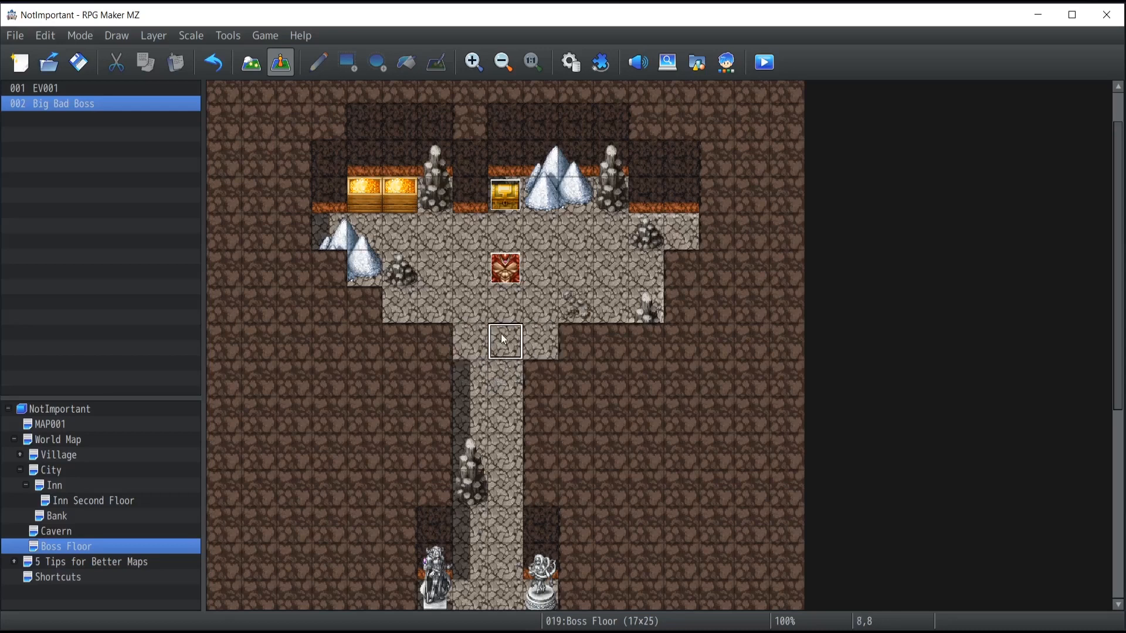
{"action": "key", "text": "Return"}
{"action": "left_click", "coordinate": [368, 542]}
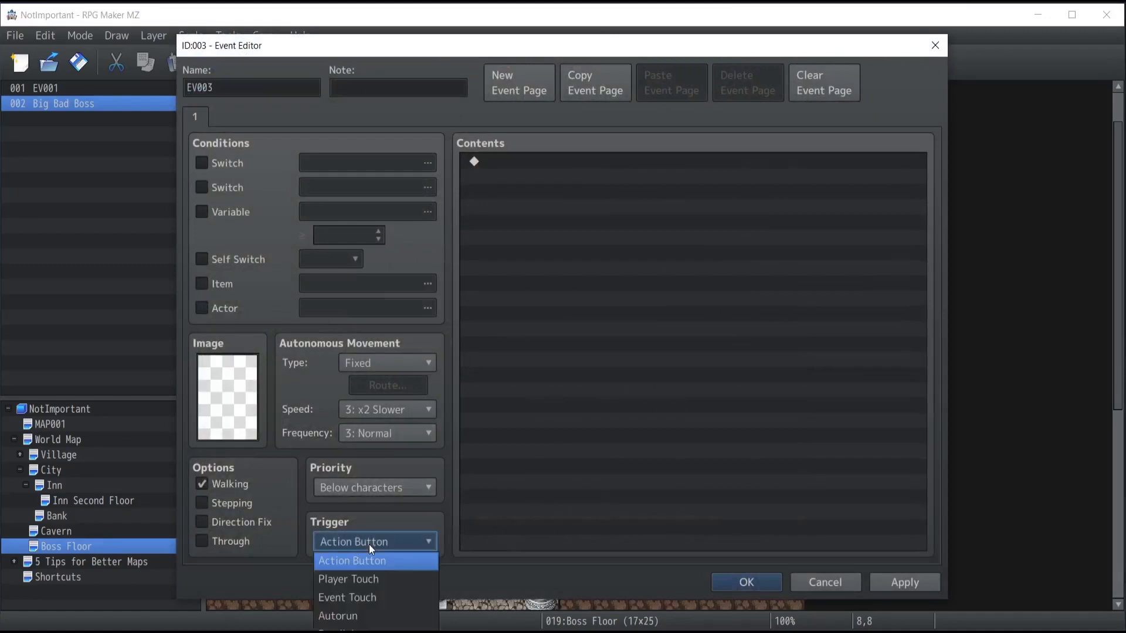
{"action": "left_click", "coordinate": [366, 578]}
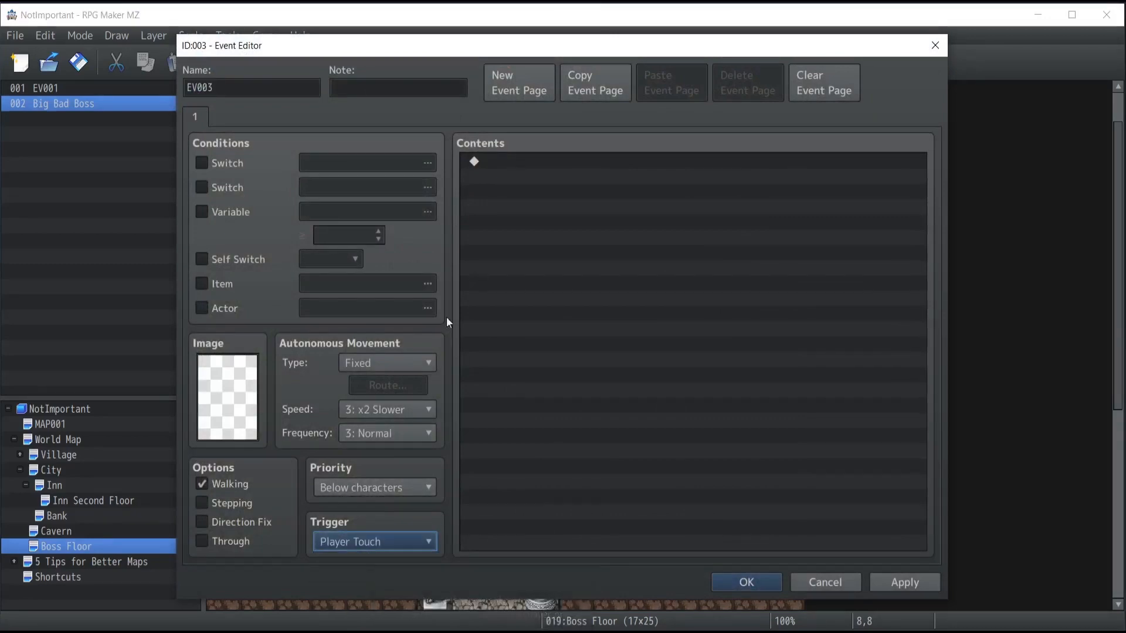
Step: Add a Battle Processing command to the event with the directly designated troop 0007 FirstBoss and Can Lose enabled
{"action": "double_click", "coordinate": [547, 177]}
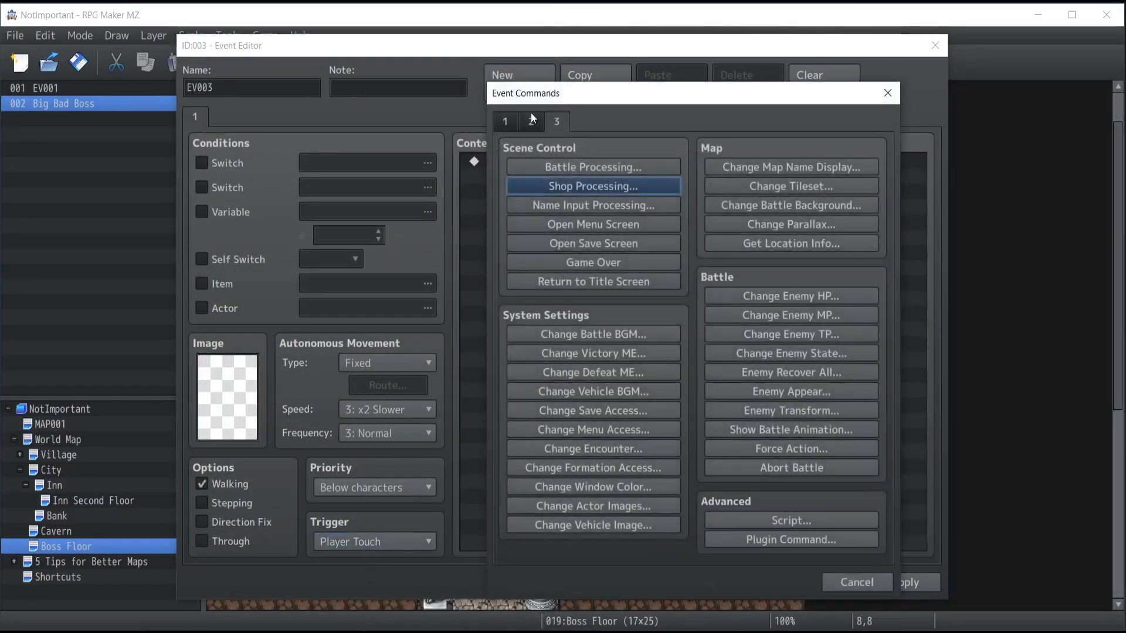
{"action": "left_click", "coordinate": [535, 166]}
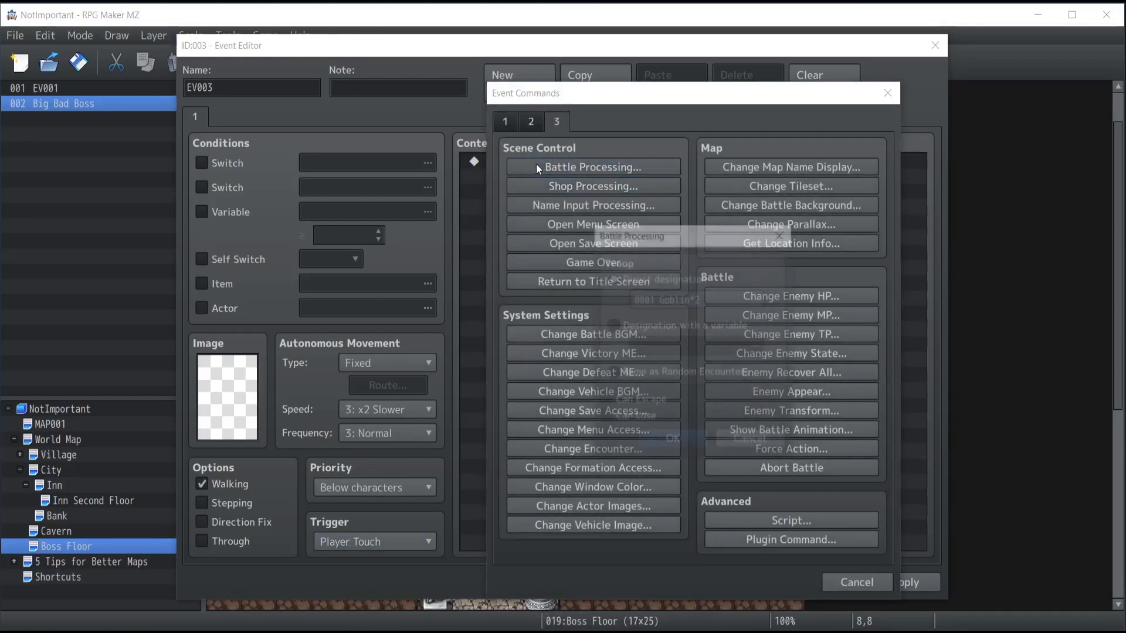
{"action": "left_click", "coordinate": [750, 293]}
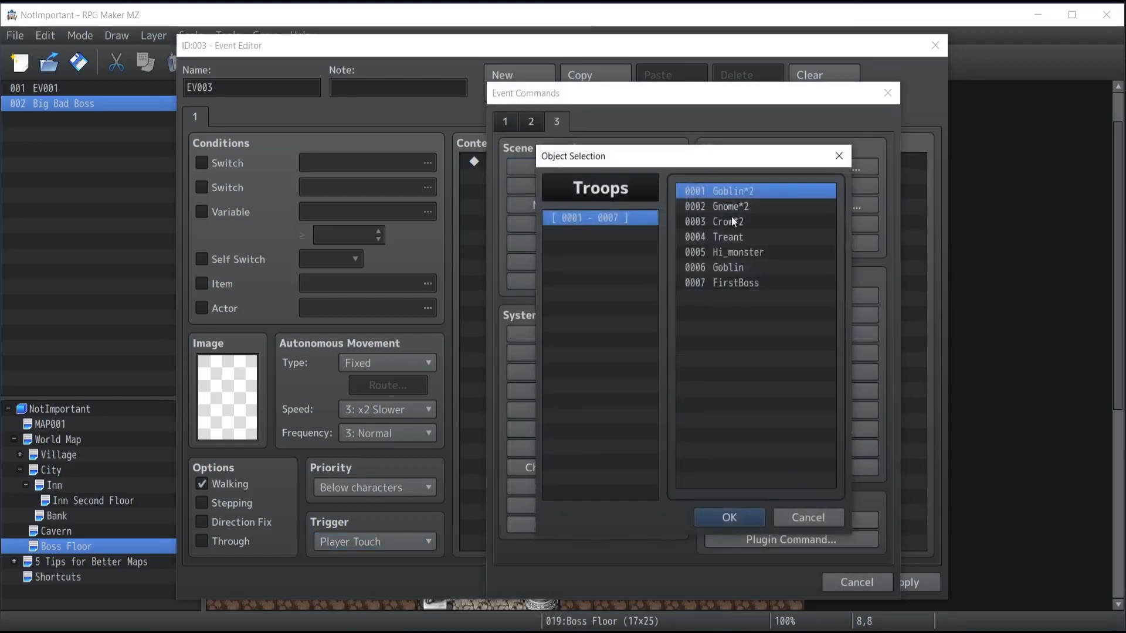
{"action": "left_click", "coordinate": [729, 284]}
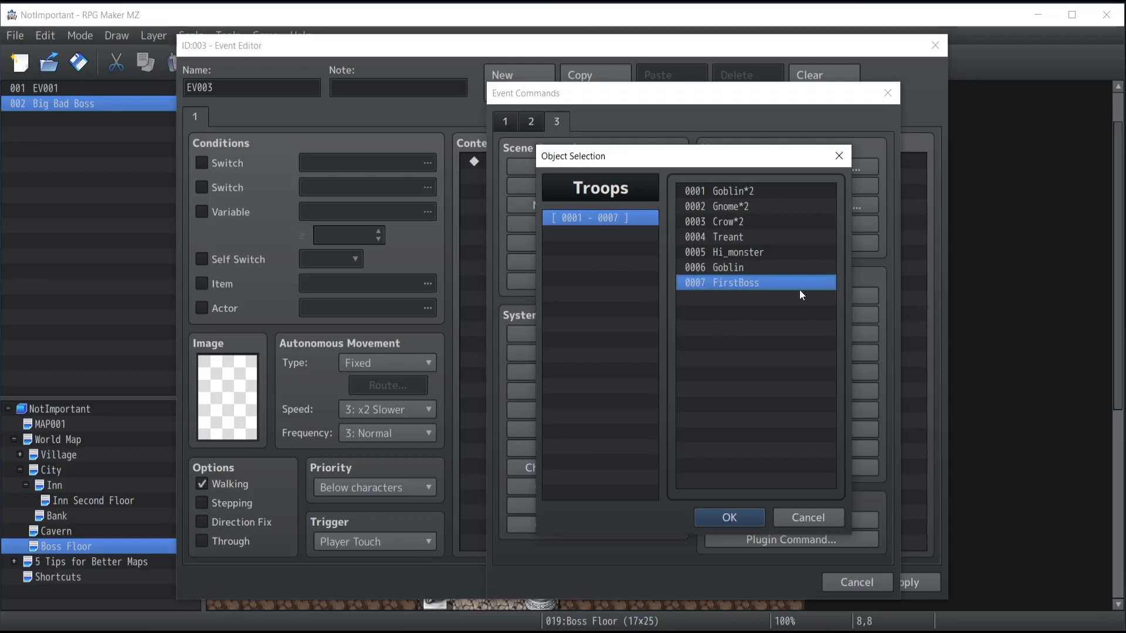
{"action": "left_click", "coordinate": [724, 520]}
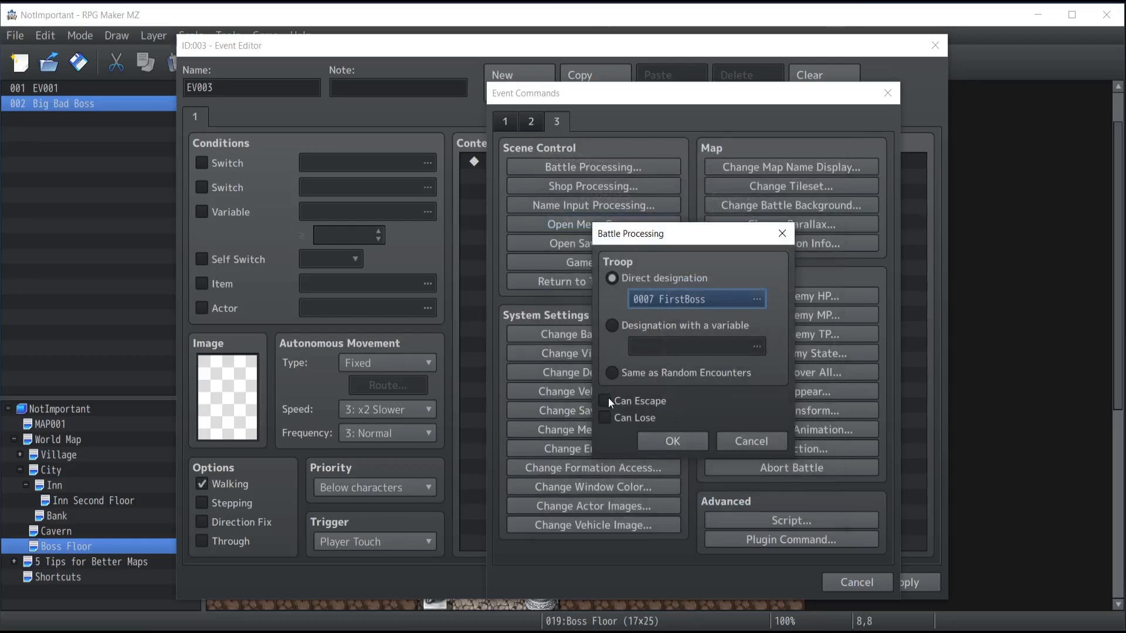
{"action": "mouse_move", "coordinate": [607, 398]}
{"action": "mouse_move", "coordinate": [603, 420]}
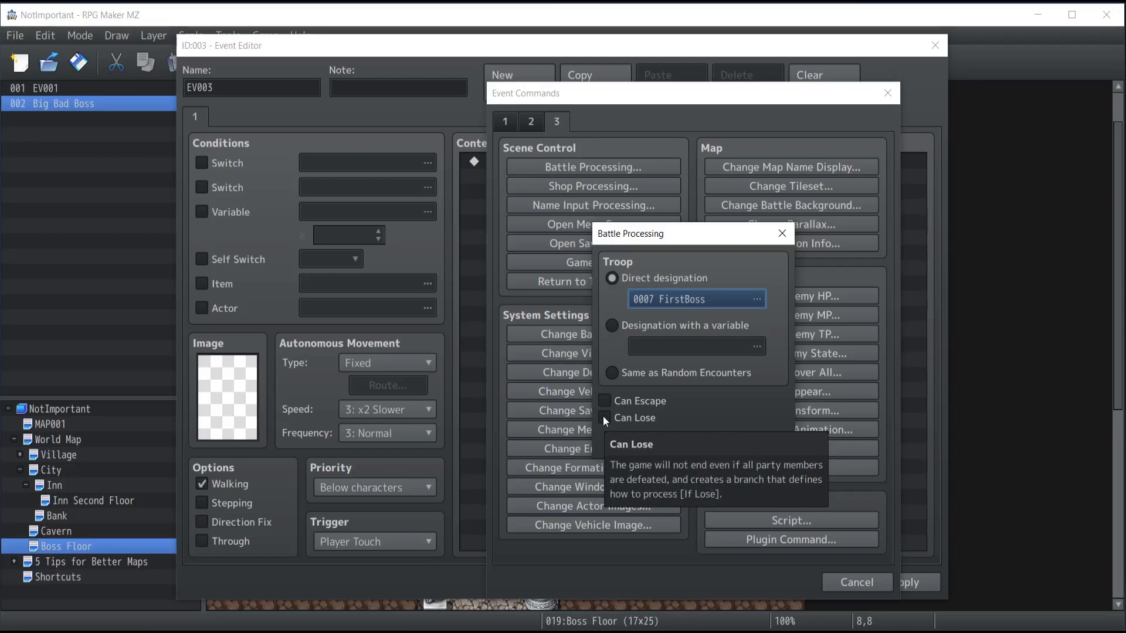
{"action": "left_click", "coordinate": [604, 418]}
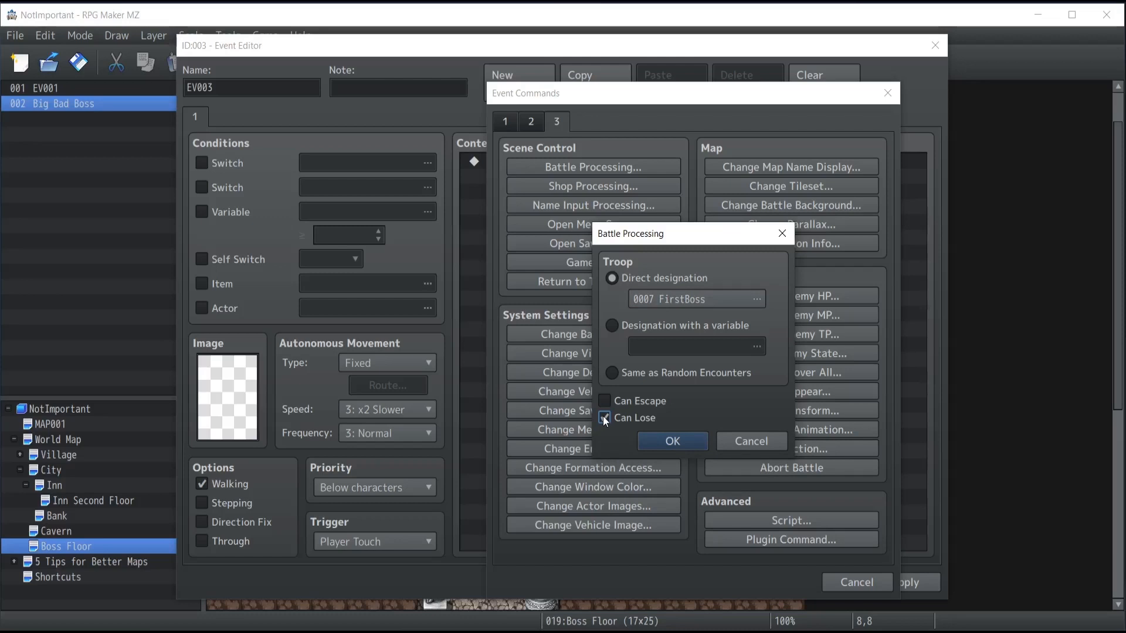
{"action": "left_click", "coordinate": [656, 442]}
Step: Disable Can Lose in the event's FirstBoss Battle Processing command
{"action": "left_click", "coordinate": [503, 221]}
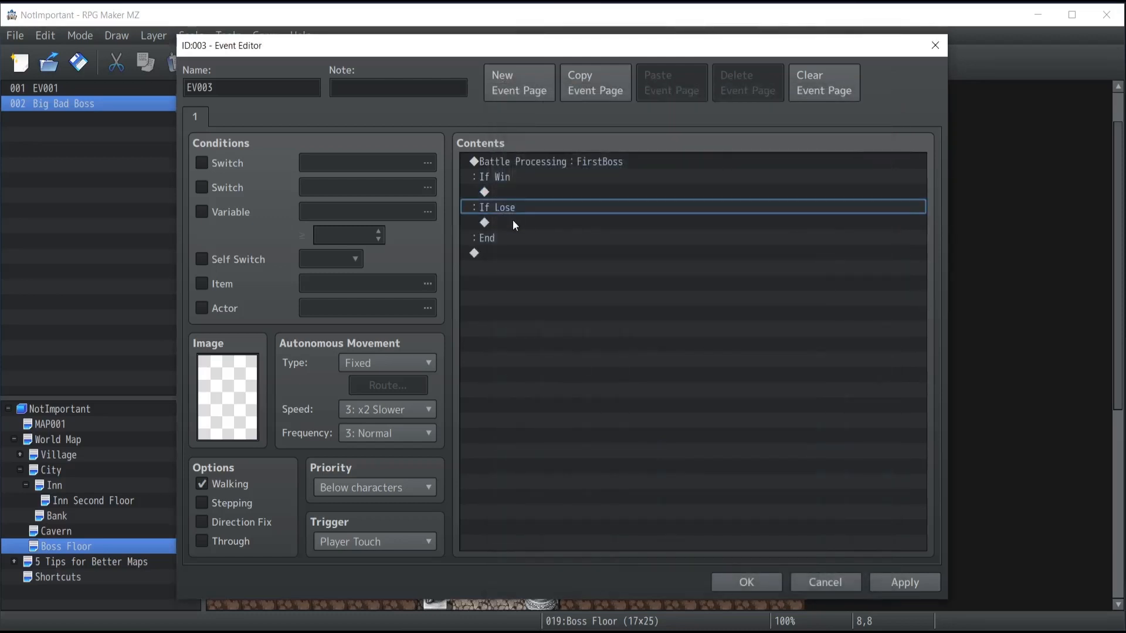
{"action": "double_click", "coordinate": [519, 161]}
{"action": "left_click", "coordinate": [604, 418]}
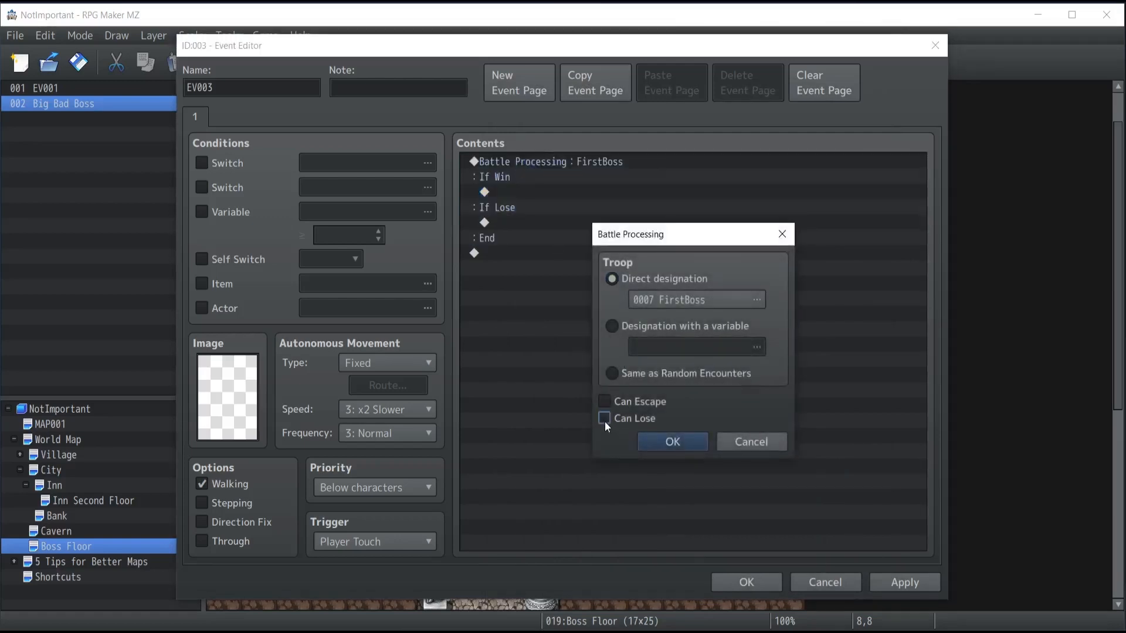
{"action": "left_click", "coordinate": [669, 441]}
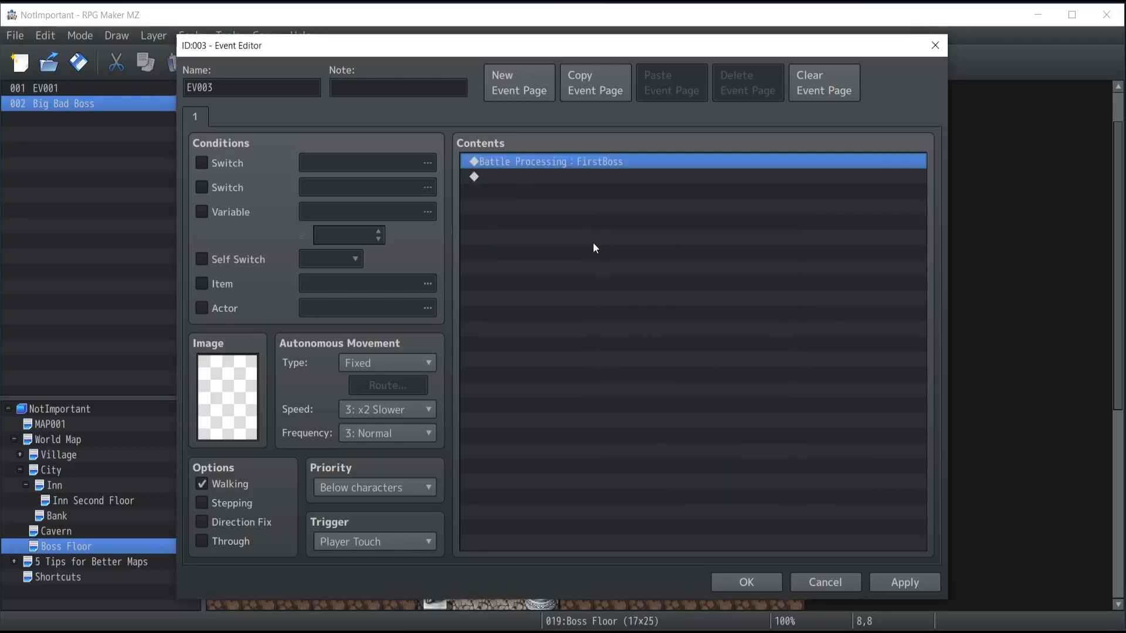
{"action": "left_click", "coordinate": [530, 177]}
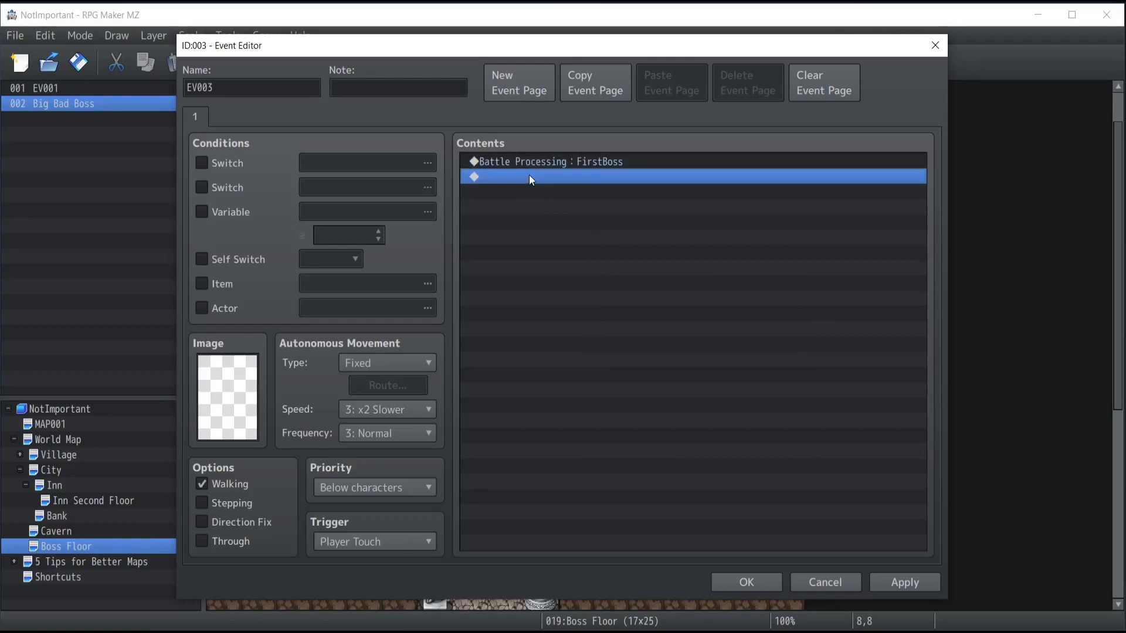
{"action": "left_click", "coordinate": [554, 161]}
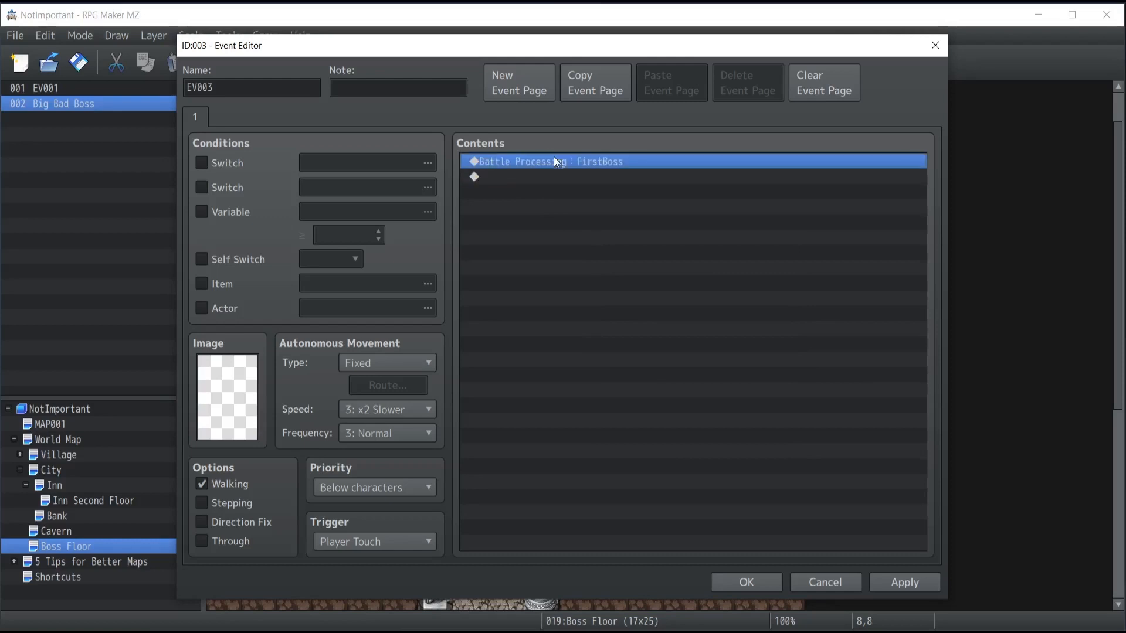
Step: Start a Control Switches command below Battle Processing in the event's contents, targeting single switch 0004
{"action": "left_click", "coordinate": [515, 178]}
{"action": "double_click", "coordinate": [516, 178]}
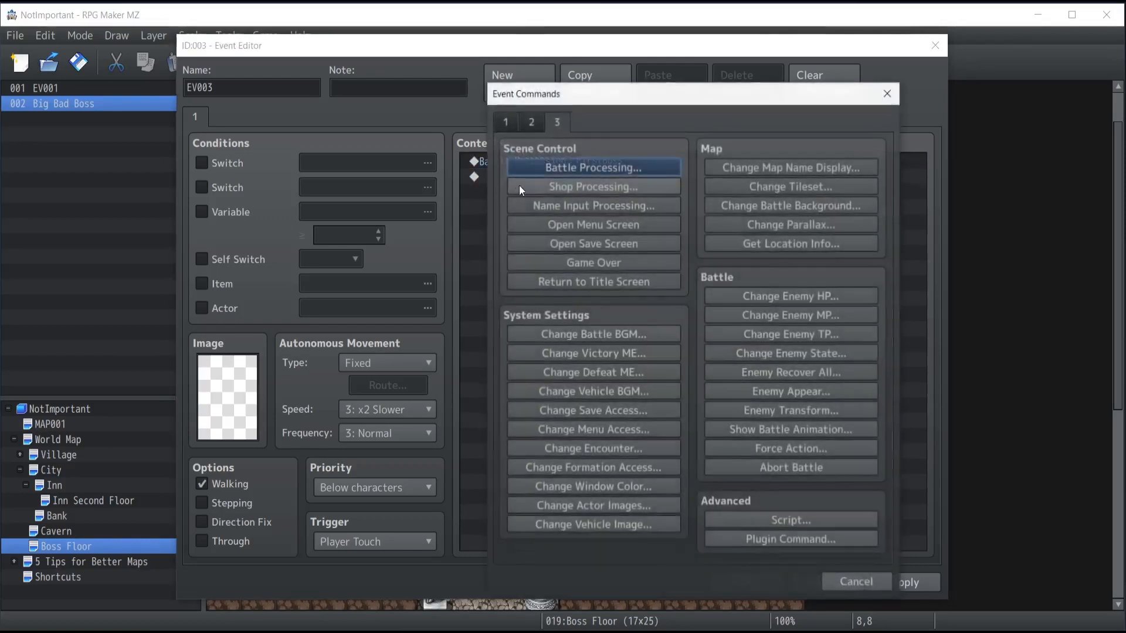
{"action": "left_click", "coordinate": [507, 122]}
{"action": "left_click", "coordinate": [588, 302]}
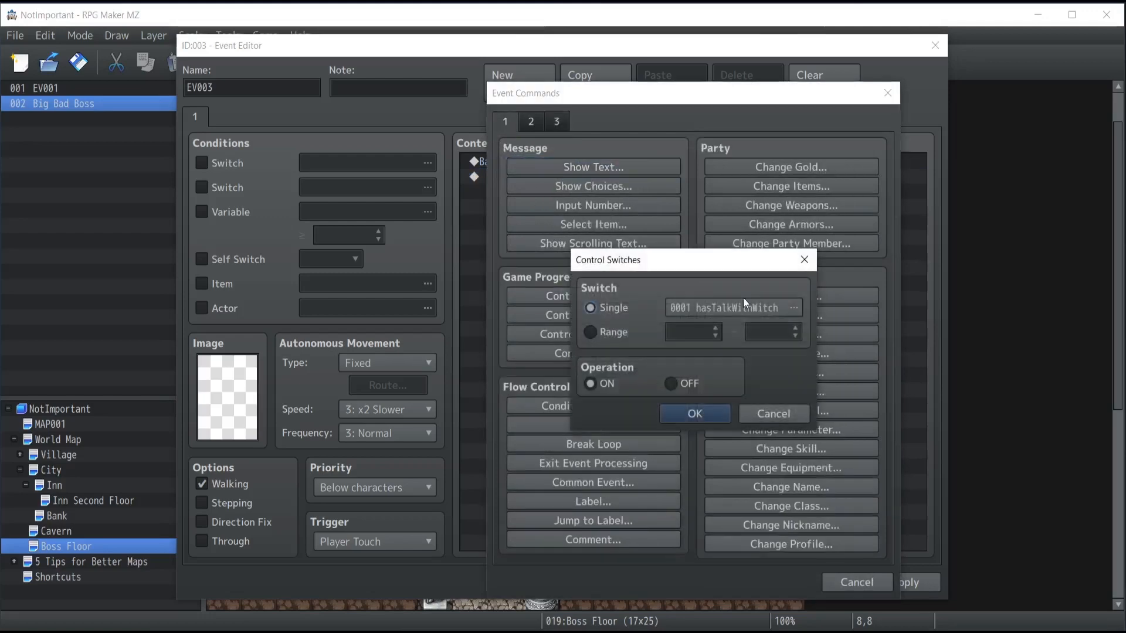
{"action": "left_click", "coordinate": [748, 314]}
{"action": "double_click", "coordinate": [727, 218]}
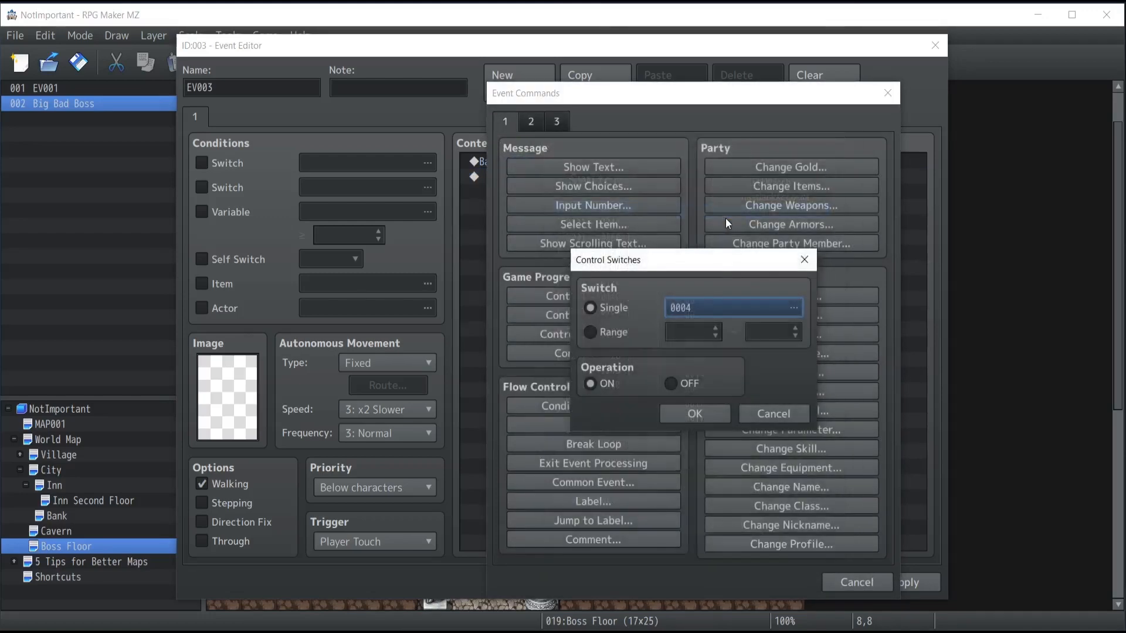
Step: Name switch 0004 firstBossKilled and add the Control Switches command that turns it ON
{"action": "left_click", "coordinate": [731, 306]}
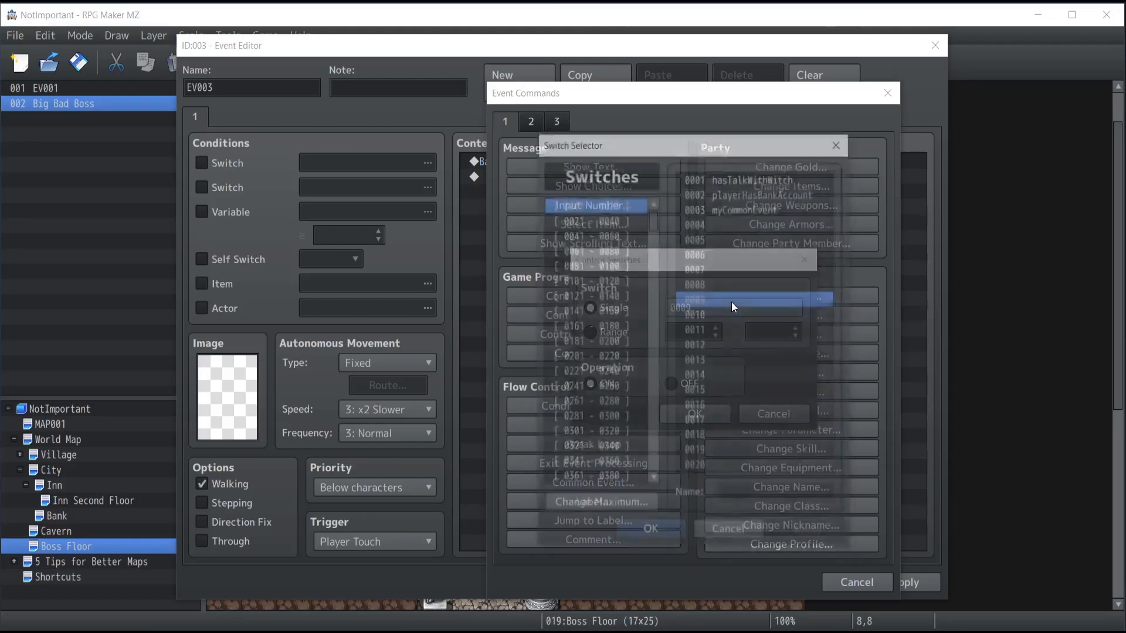
{"action": "left_click", "coordinate": [718, 222]}
{"action": "left_click", "coordinate": [751, 493]}
{"action": "type", "text": "firstBossC"}
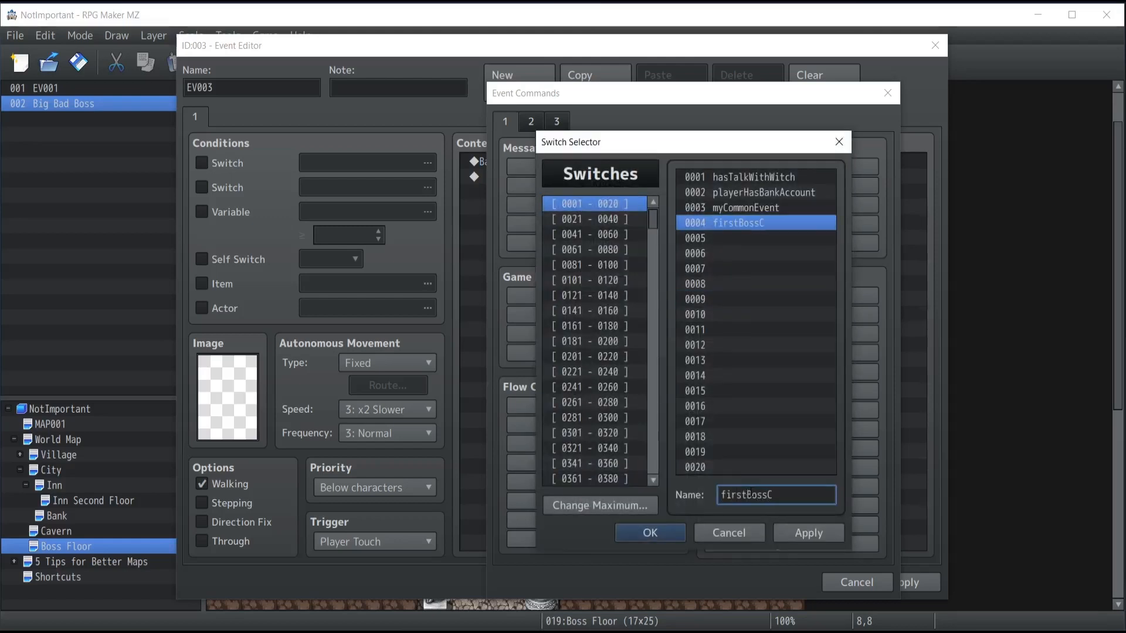
{"action": "key", "text": "BackSpace"}
{"action": "type", "text": "Killed"}
{"action": "left_click", "coordinate": [638, 531]}
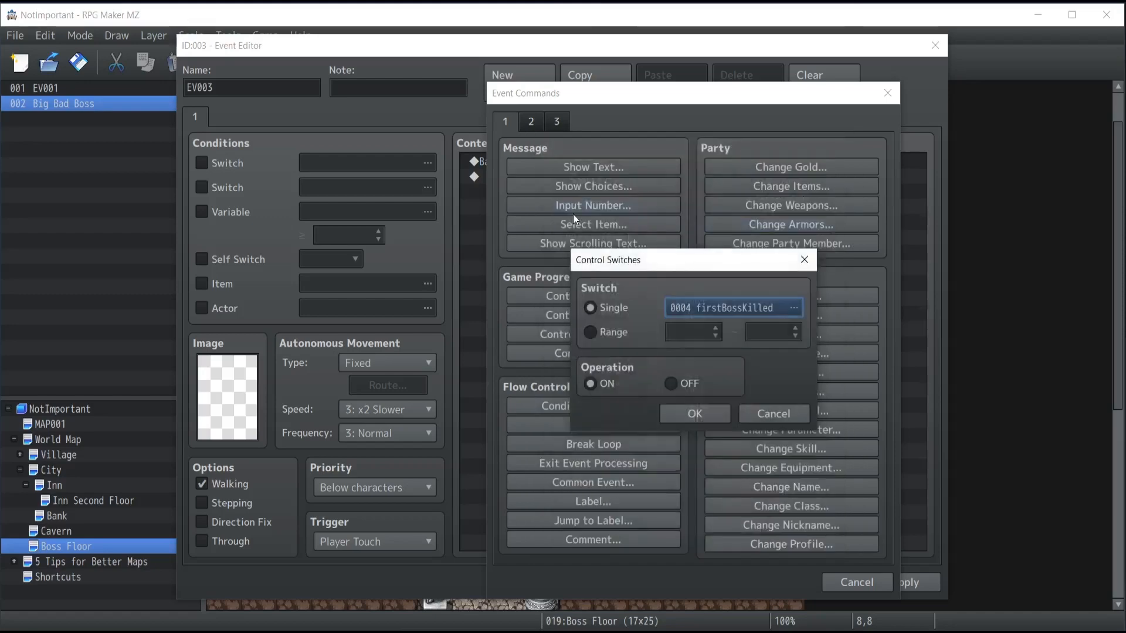
{"action": "left_click", "coordinate": [697, 420]}
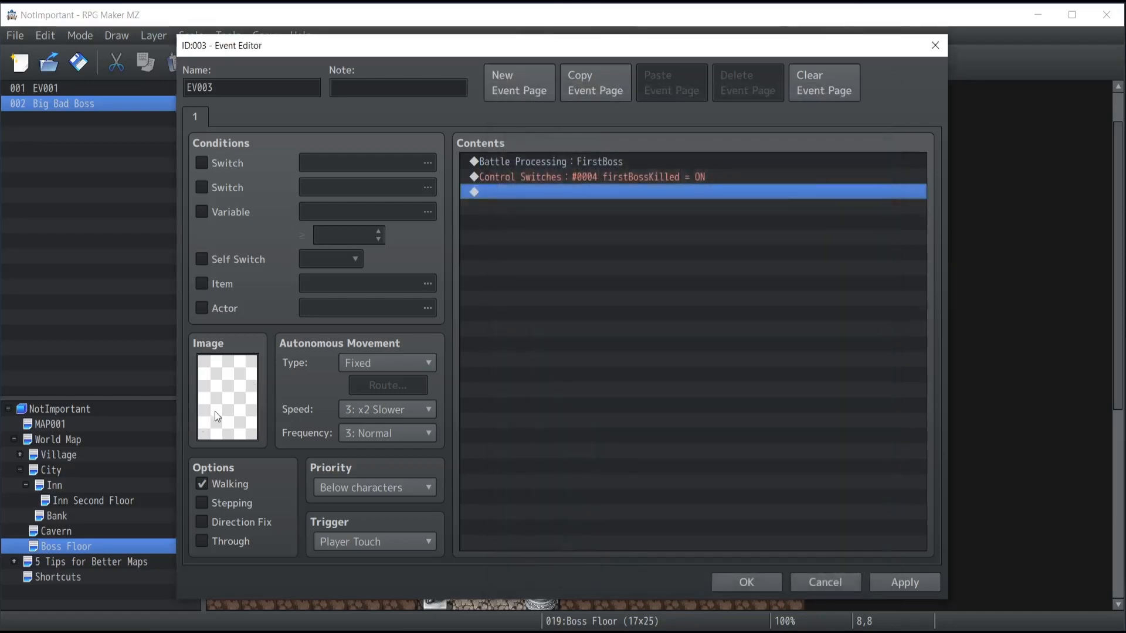
Step: Add a blank second event page that is conditioned on switch 0004 firstBossKilled
{"action": "left_click", "coordinate": [579, 77]}
{"action": "left_click", "coordinate": [664, 77]}
{"action": "left_click", "coordinate": [820, 82]}
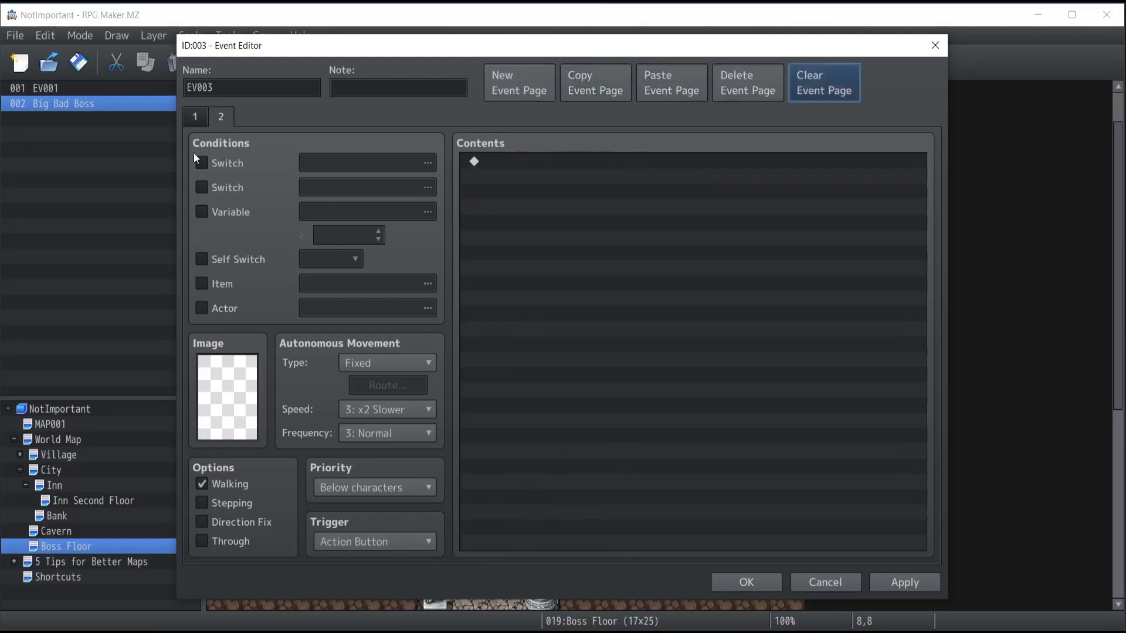
{"action": "left_click", "coordinate": [201, 163]}
{"action": "left_click", "coordinate": [339, 164]}
{"action": "left_click", "coordinate": [586, 194]}
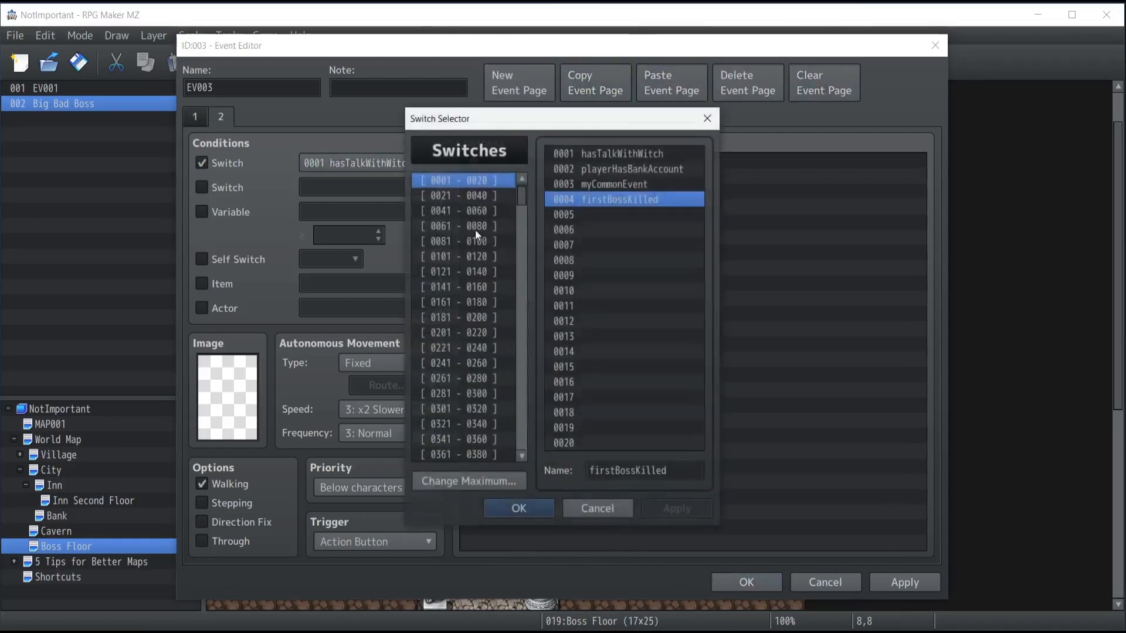
{"action": "left_click", "coordinate": [530, 509]}
Step: Compare the battle event's two pages and accept the event
{"action": "left_click", "coordinate": [192, 113]}
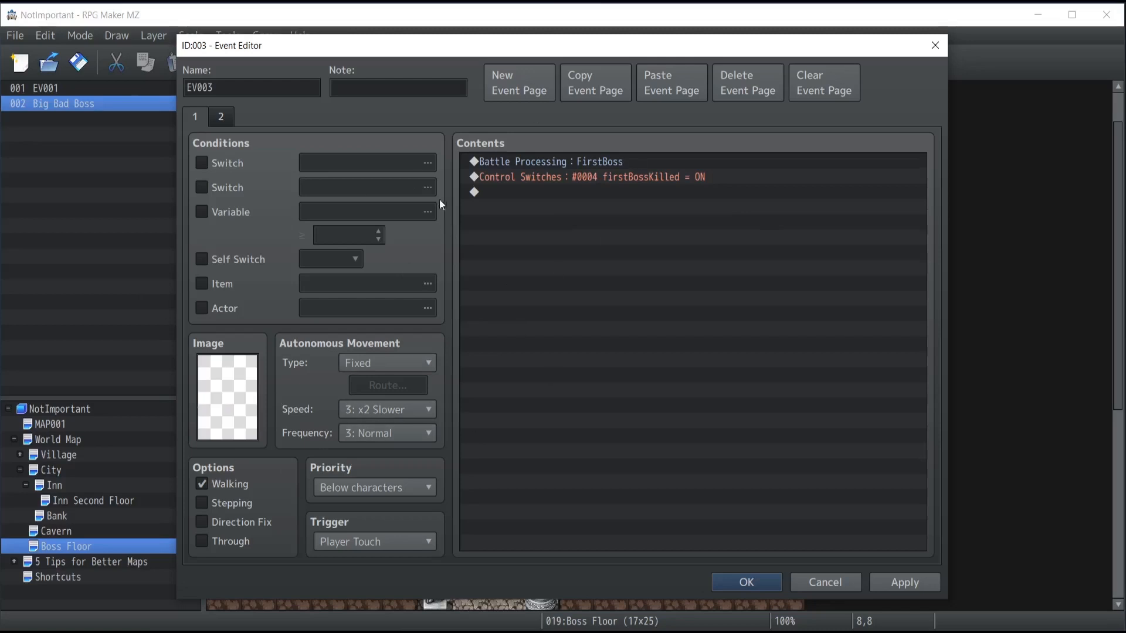
{"action": "left_click", "coordinate": [225, 116]}
{"action": "left_click", "coordinate": [201, 115]}
{"action": "left_click", "coordinate": [225, 116]}
{"action": "left_click", "coordinate": [198, 115]}
{"action": "left_click", "coordinate": [745, 582]}
Step: Give the Big Bad Boss event a blank second page conditioned on switch 0004 firstBossKilled, and accept it
{"action": "double_click", "coordinate": [509, 278]}
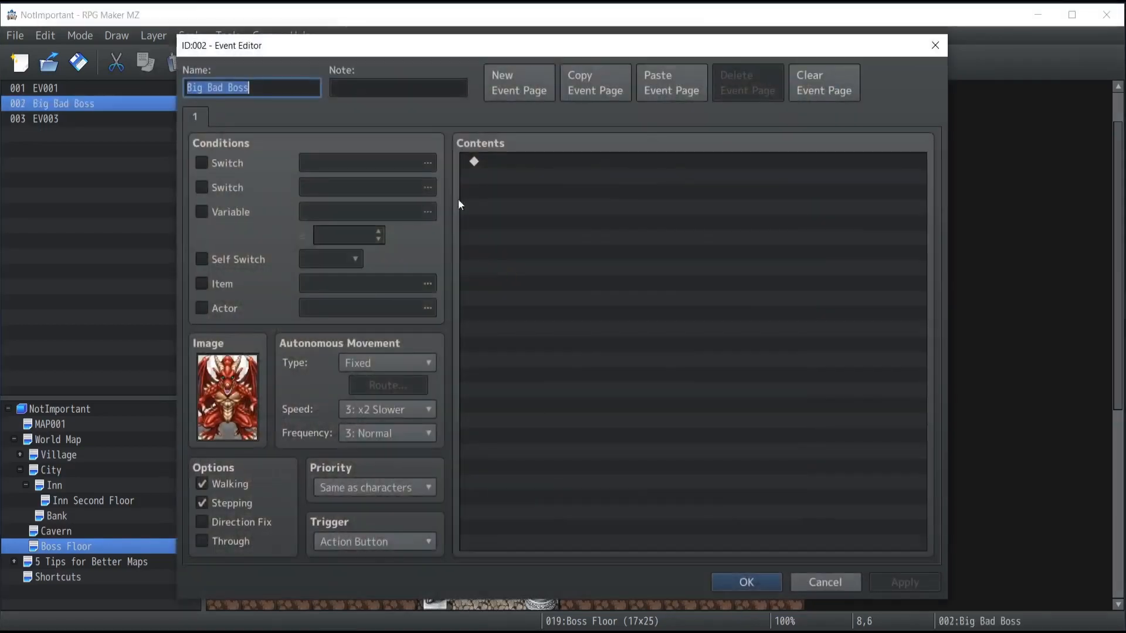
{"action": "left_click", "coordinate": [586, 86]}
{"action": "left_click", "coordinate": [702, 80]}
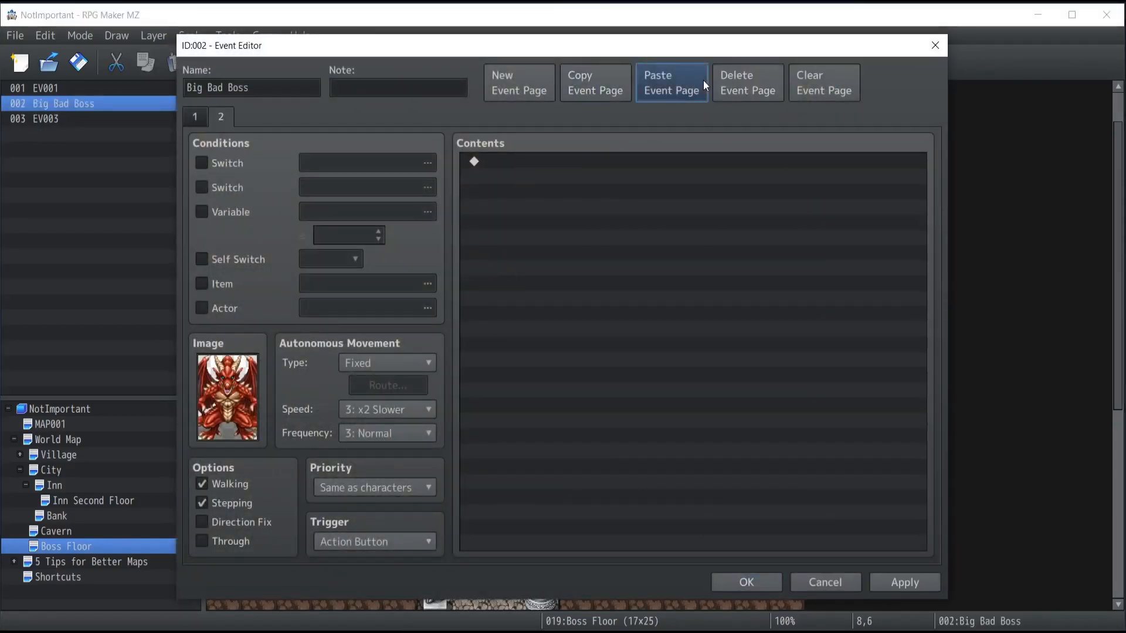
{"action": "left_click", "coordinate": [839, 84]}
{"action": "left_click", "coordinate": [202, 163]}
{"action": "left_click", "coordinate": [382, 159]}
{"action": "left_click", "coordinate": [587, 202]}
{"action": "left_click", "coordinate": [526, 508]}
{"action": "left_click", "coordinate": [195, 117]}
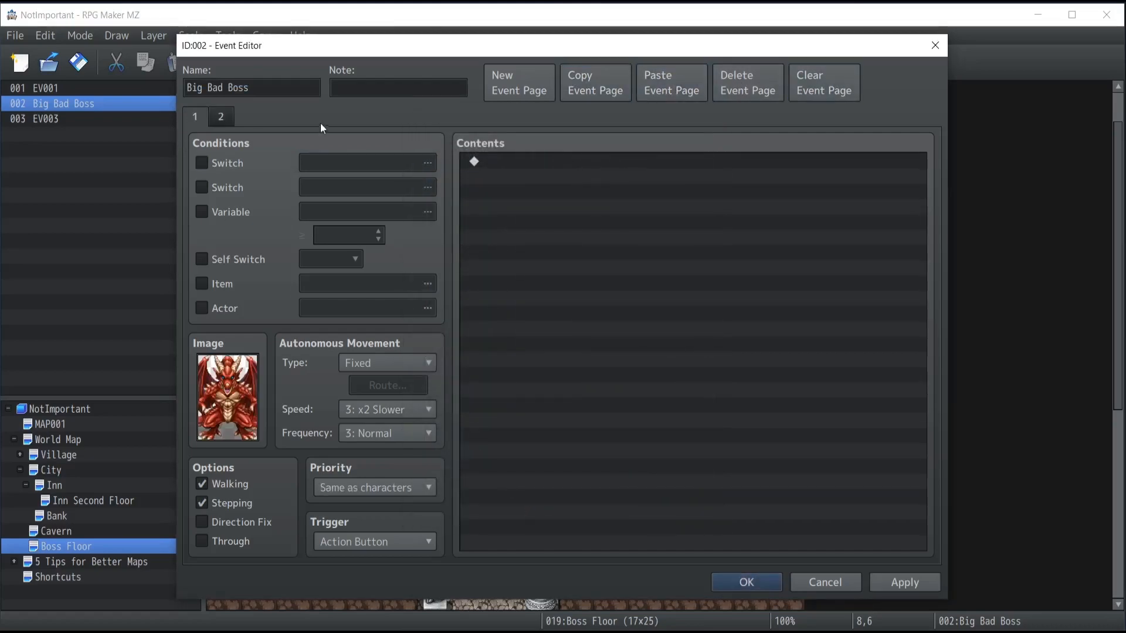
{"action": "left_click", "coordinate": [773, 583]}
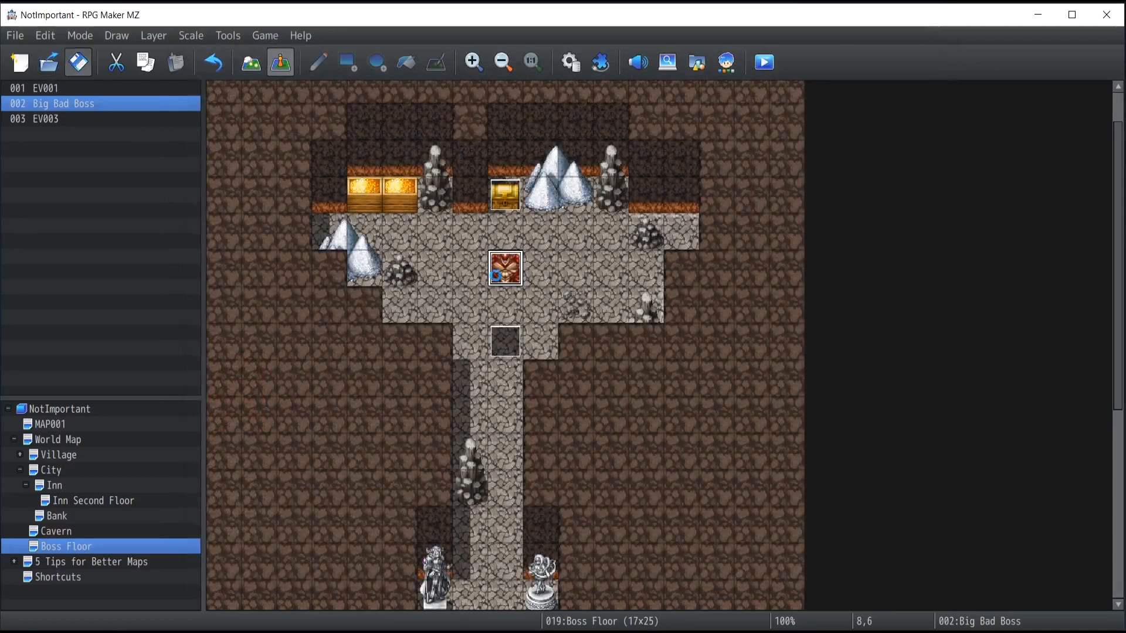
Step: Copy the battle event at tile 8,8 and paste it onto the adjacent tile 7,8
{"action": "left_click", "coordinate": [512, 346]}
{"action": "key", "text": "Left"}
{"action": "key", "text": "ctrl+v"}
{"action": "key", "text": "Right"}
{"action": "key", "text": "Left"}
{"action": "key", "text": "Right"}
{"action": "key", "text": "Left"}
{"action": "key", "text": "Right"}
{"action": "key", "text": "Left"}
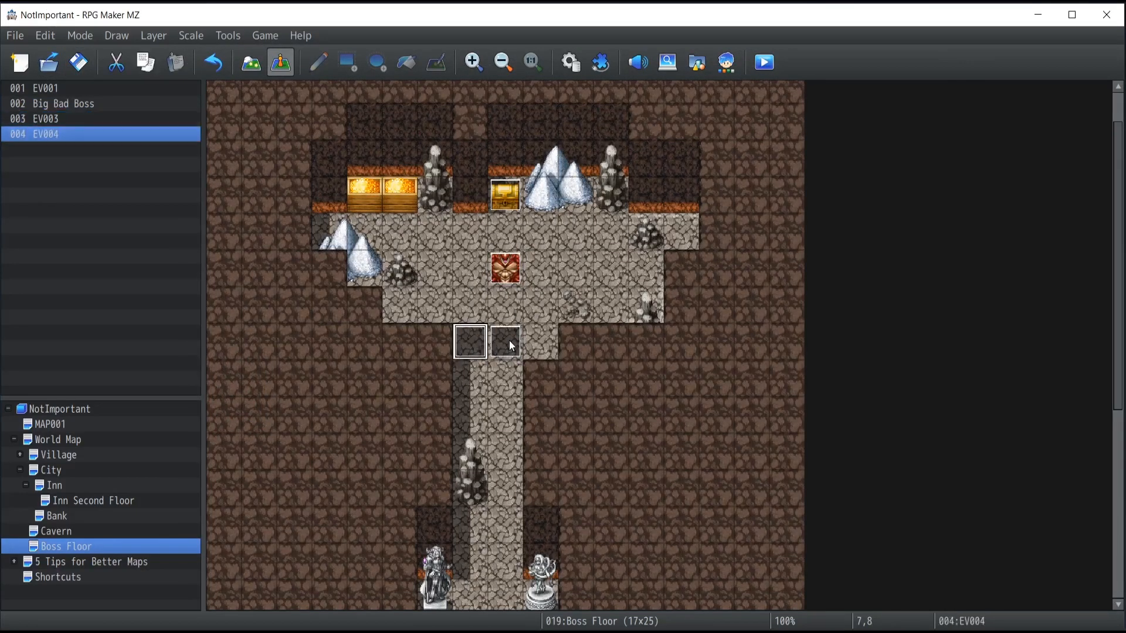
{"action": "key", "text": "Right"}
{"action": "key", "text": "Left"}
{"action": "key", "text": "Right"}
{"action": "key", "text": "Left"}
{"action": "key", "text": "Right"}
{"action": "key", "text": "Left"}
{"action": "key", "text": "Right"}
{"action": "key", "text": "Left"}
{"action": "key", "text": "Right"}
{"action": "key", "text": "Left"}
{"action": "key", "text": "Right"}
{"action": "key", "text": "Left"}
{"action": "key", "text": "Right"}
{"action": "key", "text": "Left"}
{"action": "key", "text": "Right"}
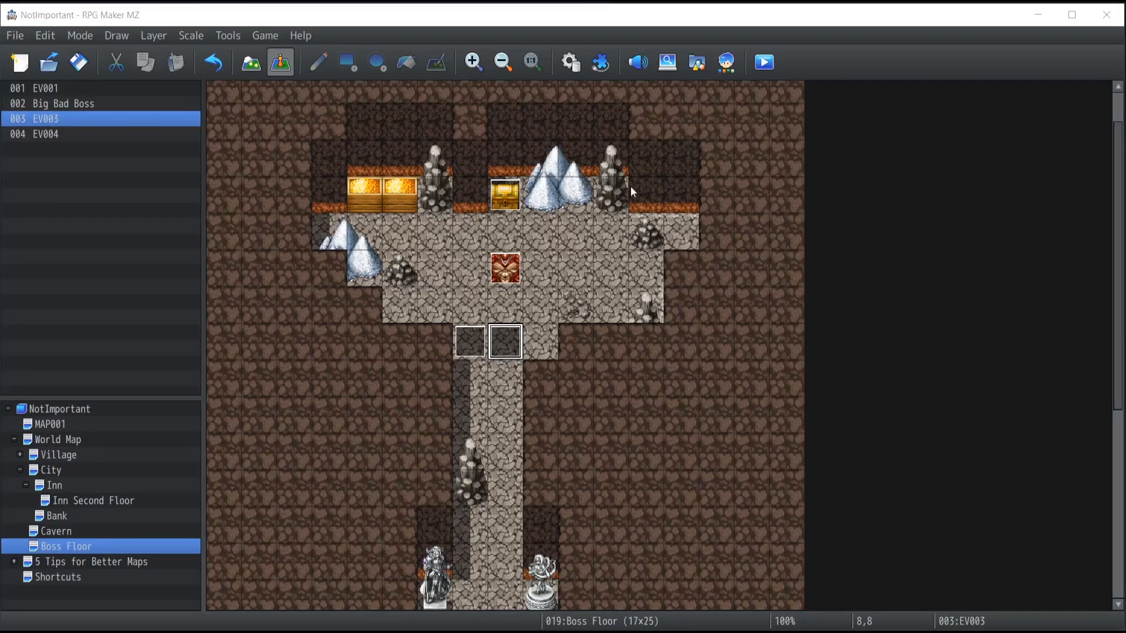
Step: Playtest the game and walk up the corridor toward the dragon until the boss battle is triggered
{"action": "left_click", "coordinate": [775, 68]}
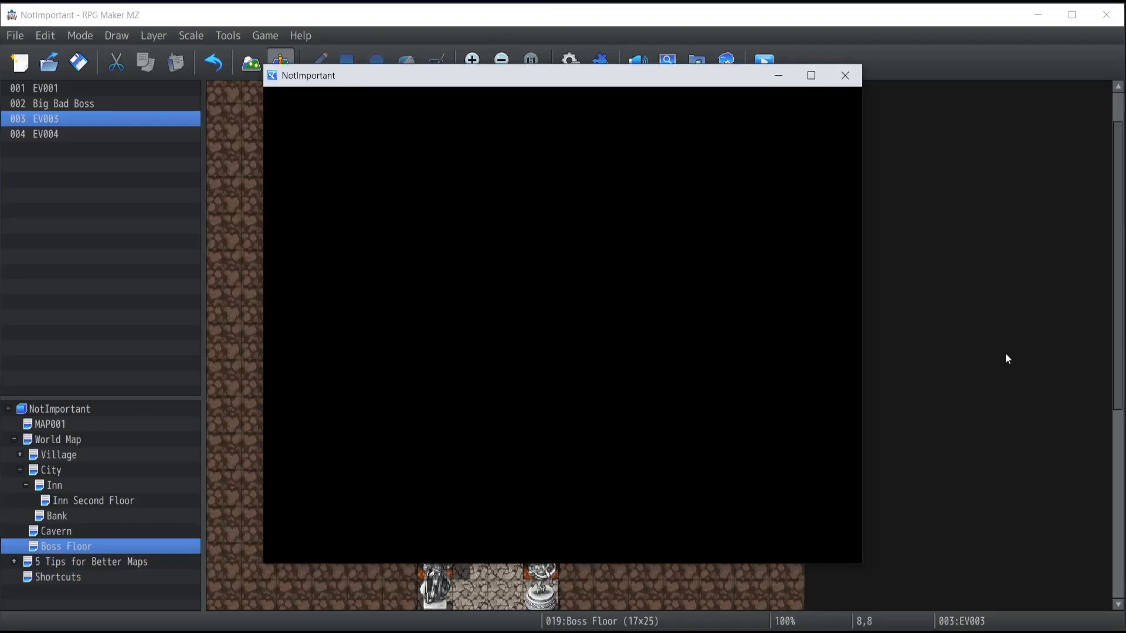
{"action": "key", "text": "Return"}
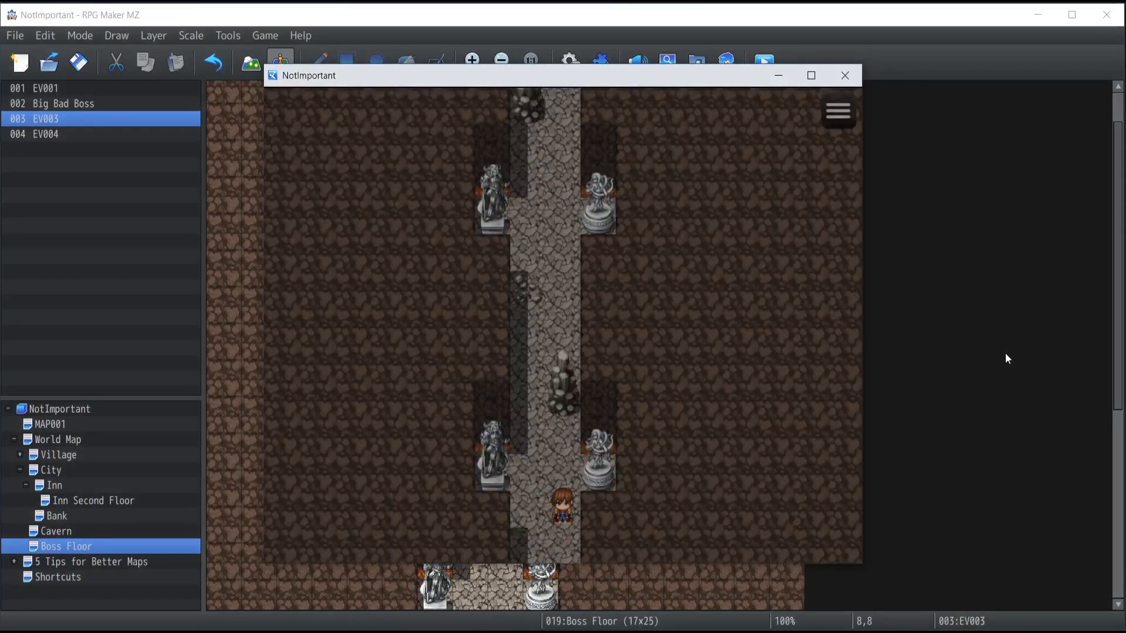
{"action": "key", "text": "Up"}
{"action": "key", "text": "Up"}
{"action": "key", "text": "Up"}
{"action": "key", "text": "Down"}
{"action": "key", "text": "Up"}
{"action": "key", "text": "Down"}
{"action": "key", "text": "Up"}
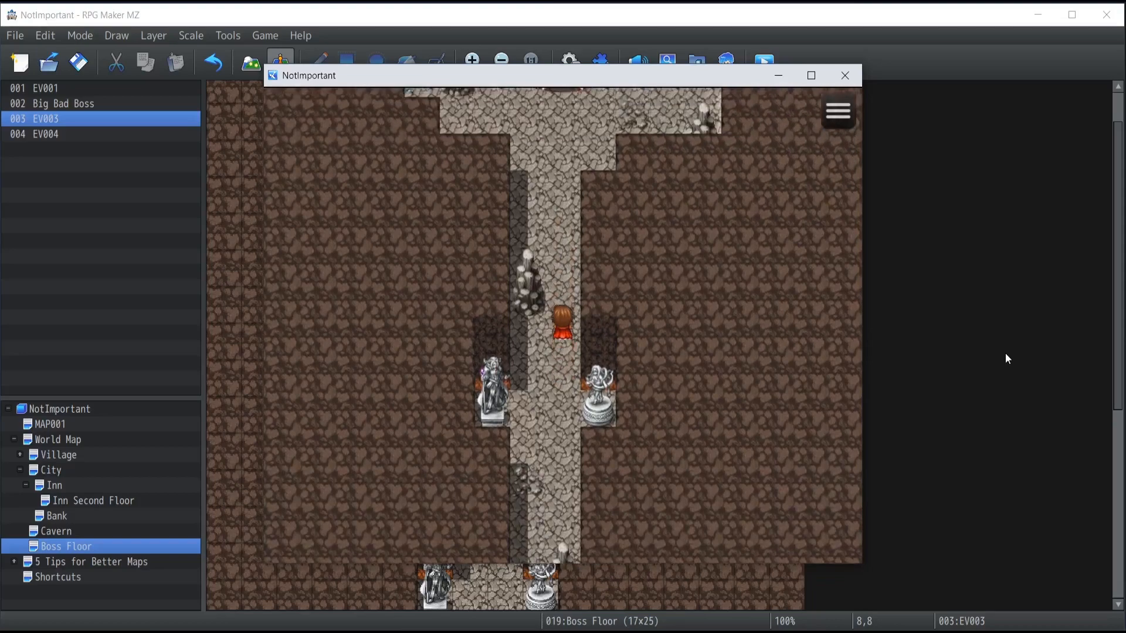
{"action": "key", "text": "Up"}
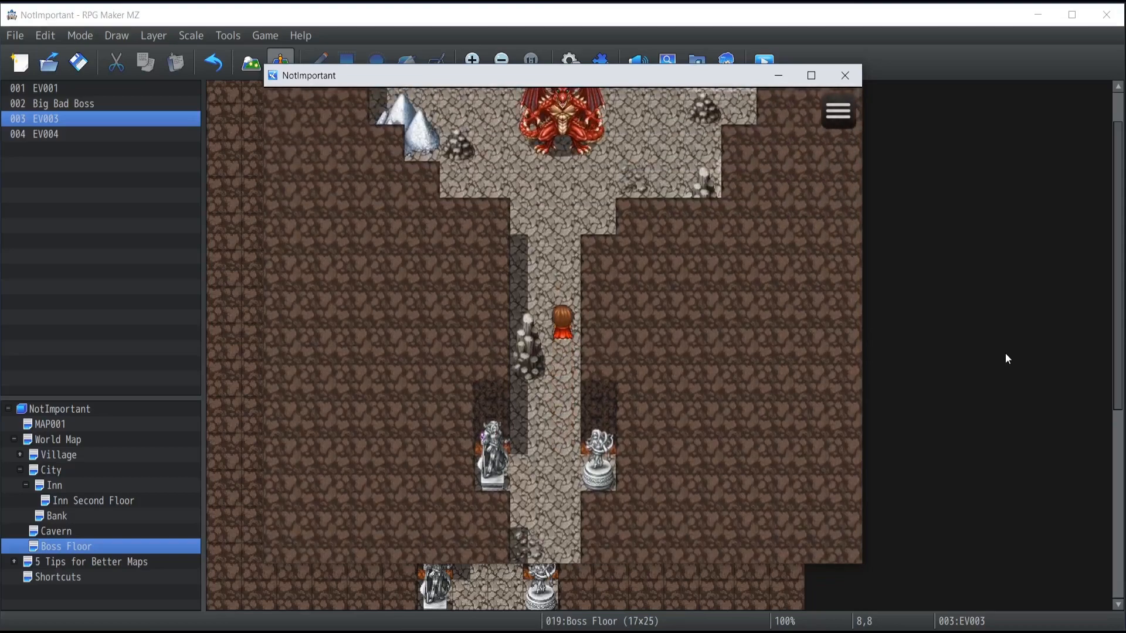
{"action": "key", "text": "Up"}
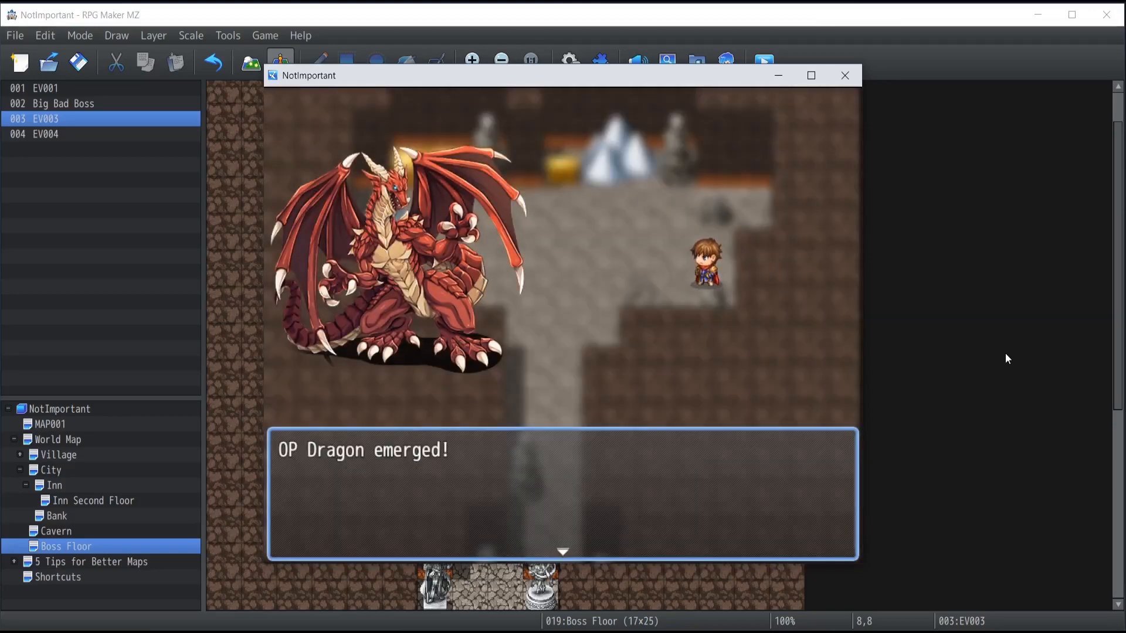
Step: Fight the OP Dragon with the Attack command and end the playtest
{"action": "key", "text": "Return"}
{"action": "key", "text": "Return"}
{"action": "key", "text": "Return"}
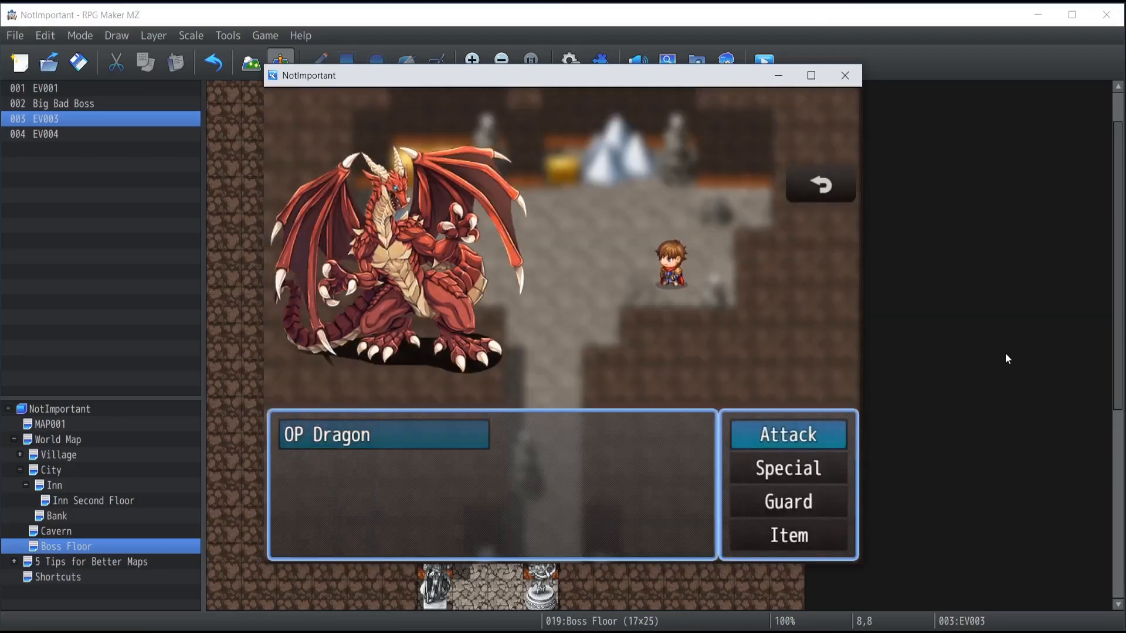
{"action": "key", "text": "Return"}
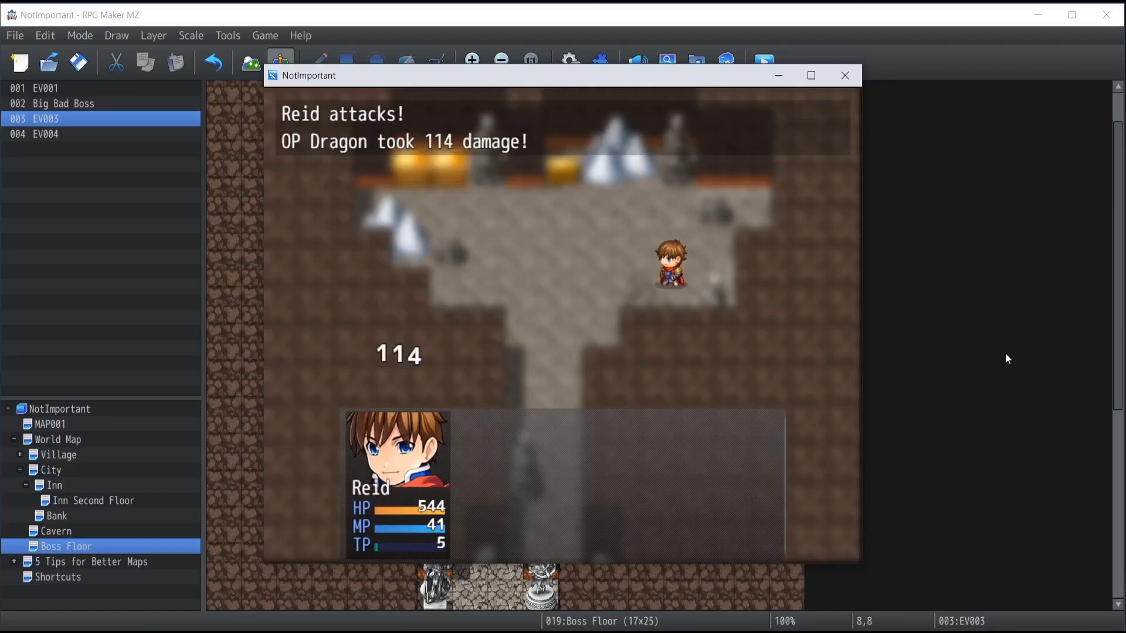
{"action": "key", "text": "Return"}
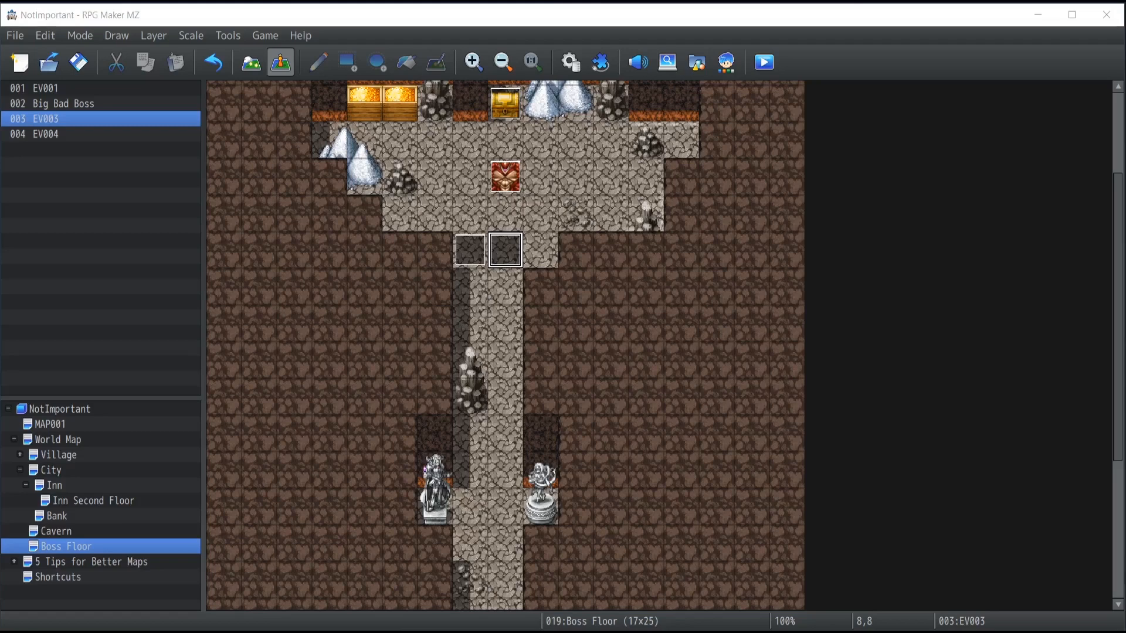
Step: Start a Change Battle BGM command above Battle Processing in the event at tile 8,8, choosing the Battle8 track
{"action": "double_click", "coordinate": [505, 256]}
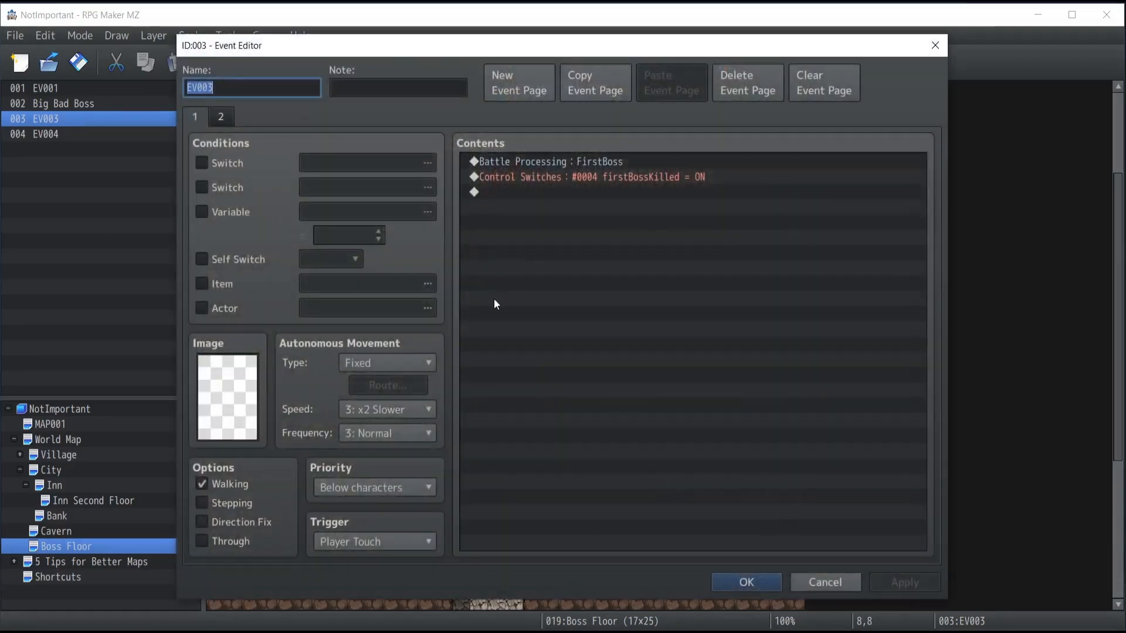
{"action": "left_click", "coordinate": [514, 197]}
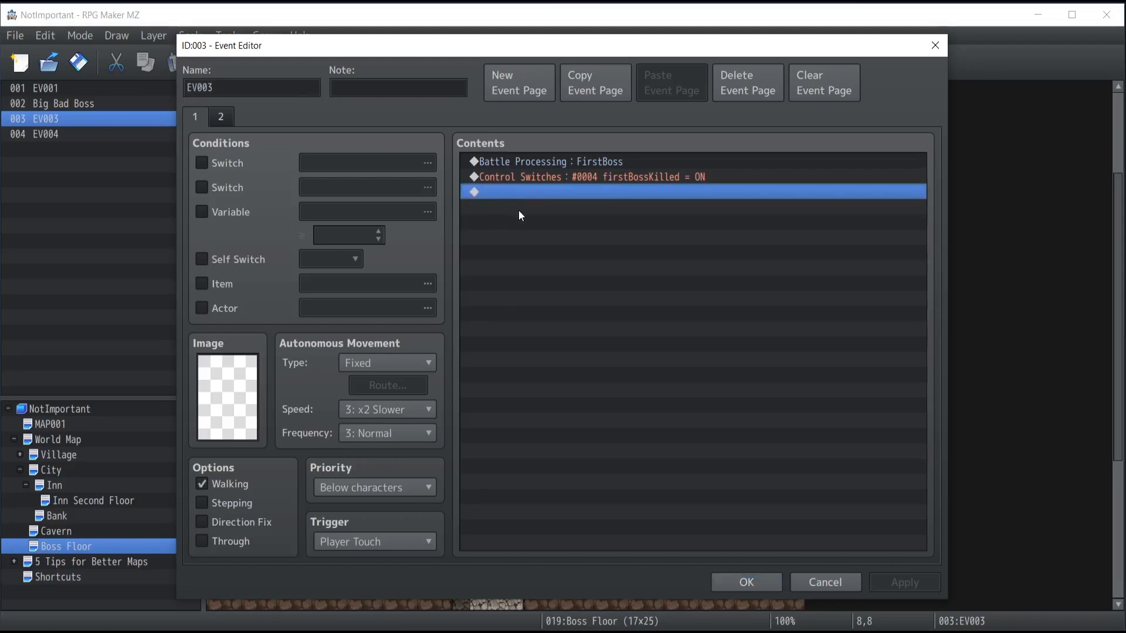
{"action": "left_click", "coordinate": [523, 162]}
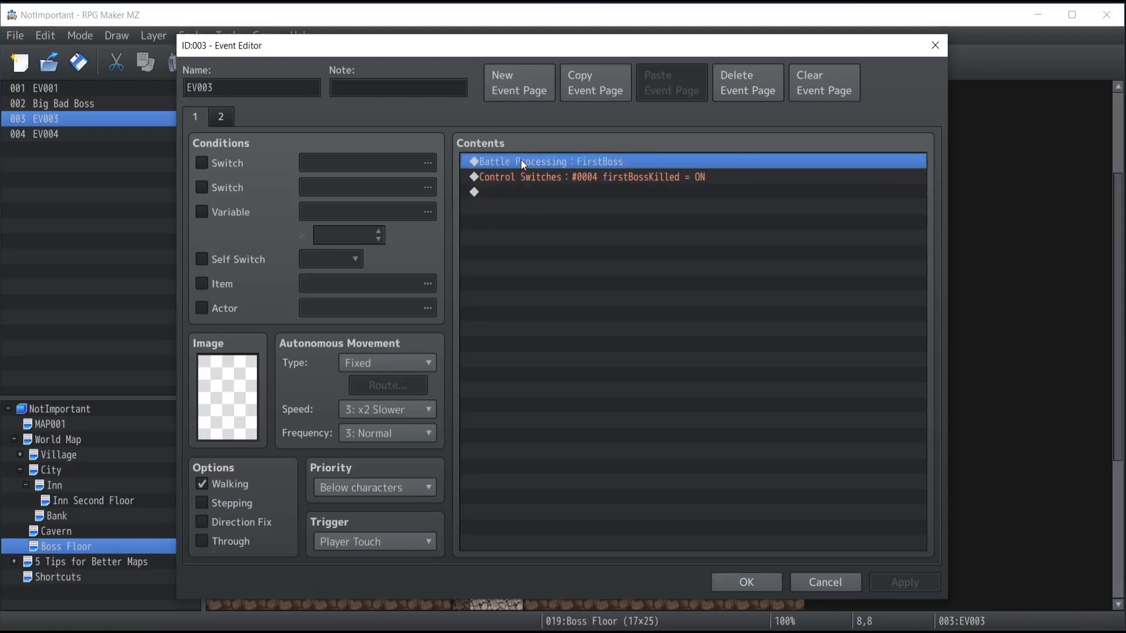
{"action": "key", "text": "Insert"}
{"action": "left_click", "coordinate": [556, 121]}
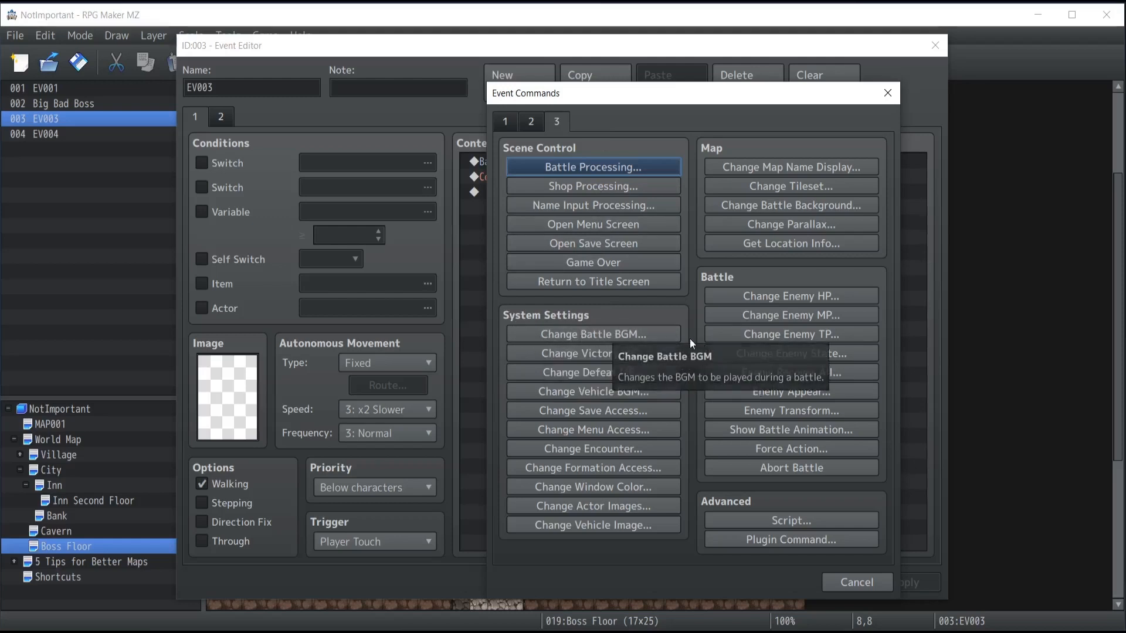
{"action": "left_click", "coordinate": [575, 335]}
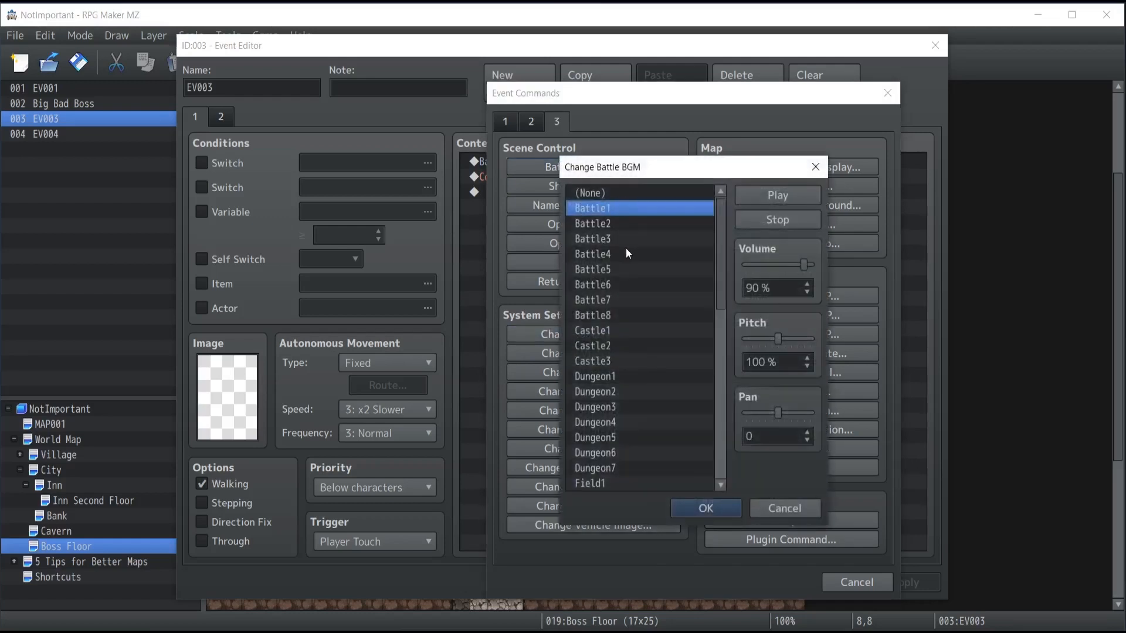
{"action": "scroll", "coordinate": [625, 251], "scroll_direction": "down", "scroll_amount": 10}
{"action": "scroll", "coordinate": [639, 286], "scroll_direction": "up", "scroll_amount": 10}
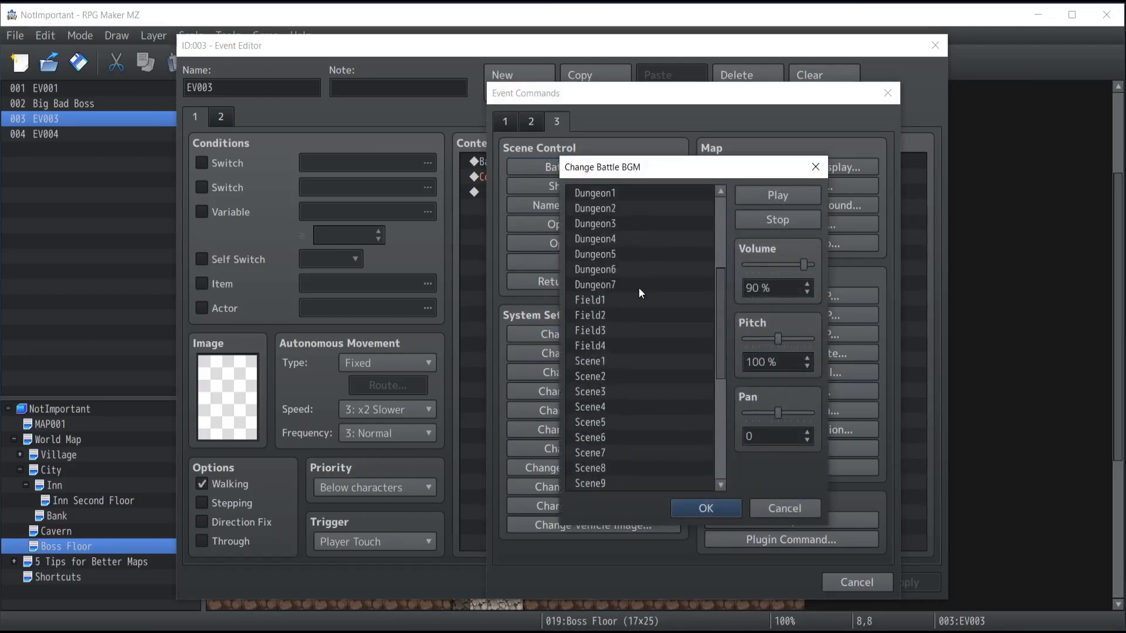
{"action": "left_click", "coordinate": [594, 316]}
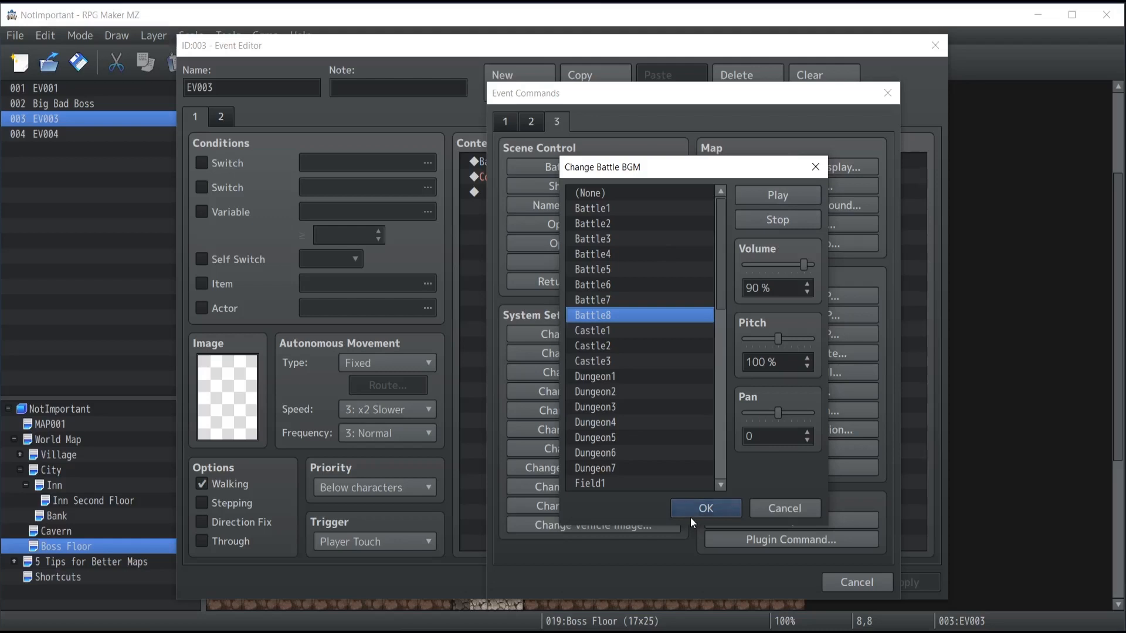
Step: Preview the Battle8 and Battle1 tracks, then confirm Battle8 as the battle music placed before Battle Processing
{"action": "left_click", "coordinate": [758, 199]}
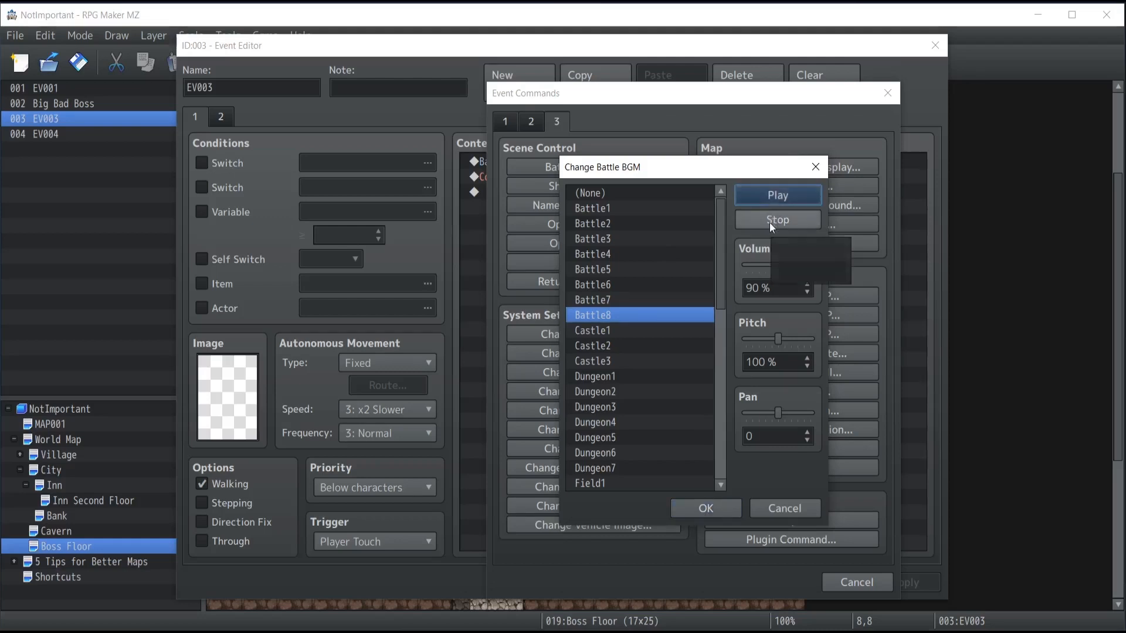
{"action": "left_click", "coordinate": [769, 223]}
{"action": "left_click", "coordinate": [657, 209]}
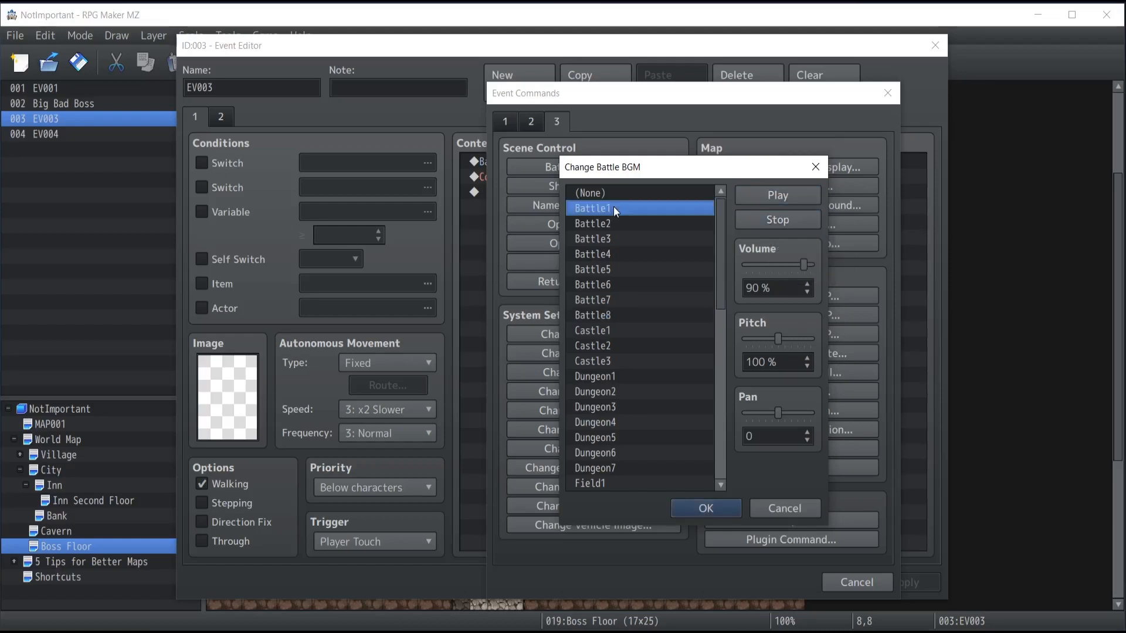
{"action": "left_click", "coordinate": [755, 195]}
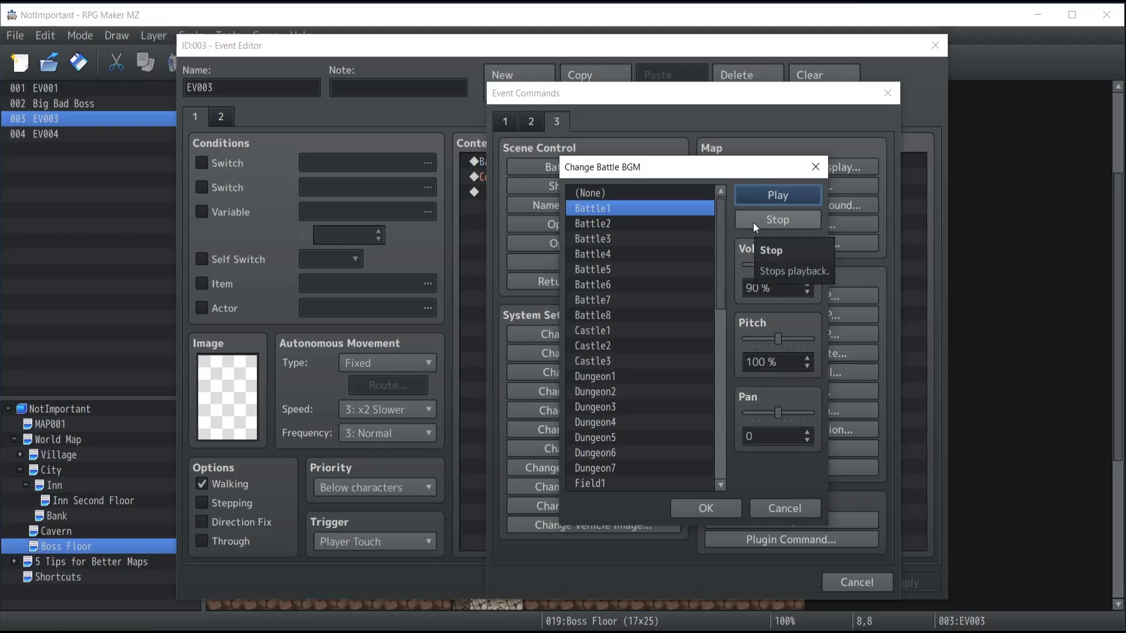
{"action": "left_click", "coordinate": [753, 224]}
{"action": "left_click", "coordinate": [606, 315]}
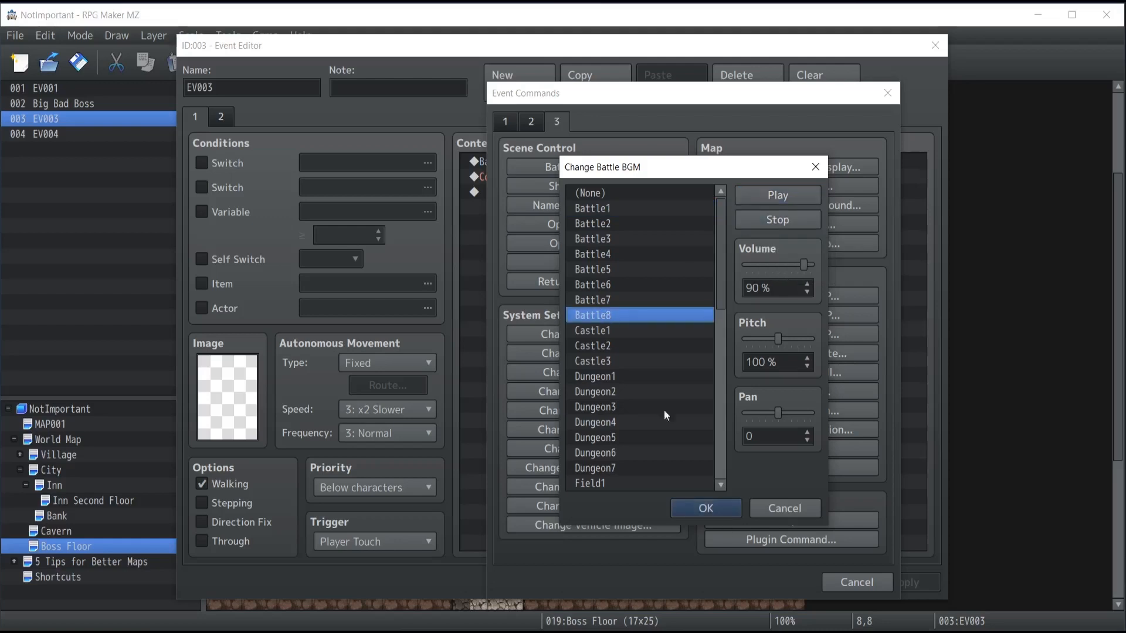
{"action": "left_click", "coordinate": [706, 508]}
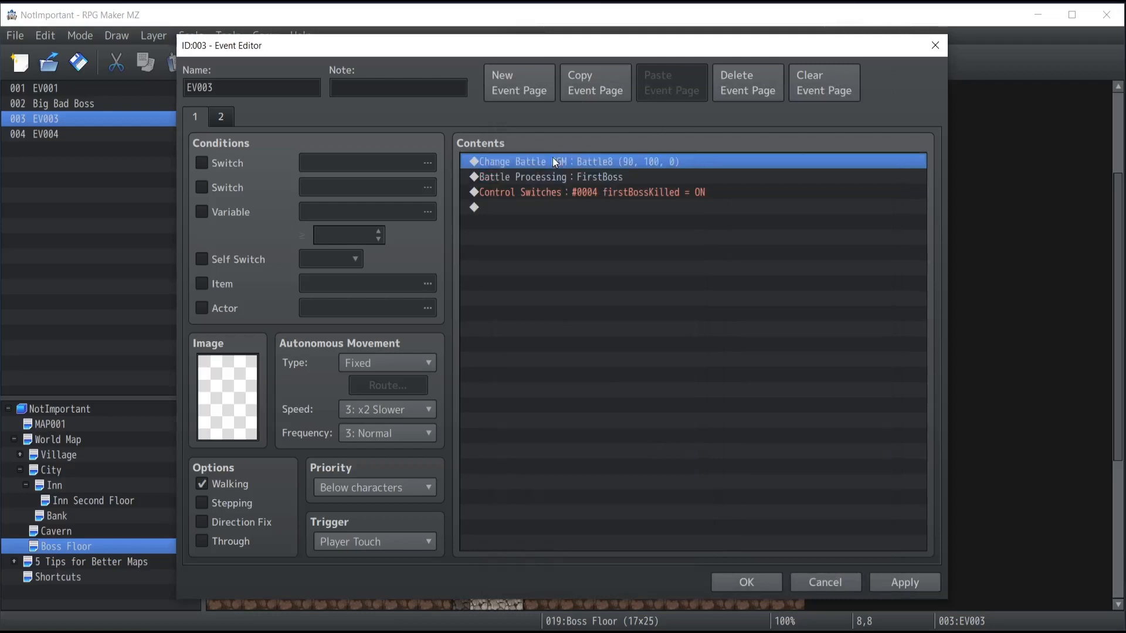
Step: Add a Change Battle BGM command with the Battle1 track after the firstBossKilled switch command and save the event
{"action": "left_click", "coordinate": [548, 176]}
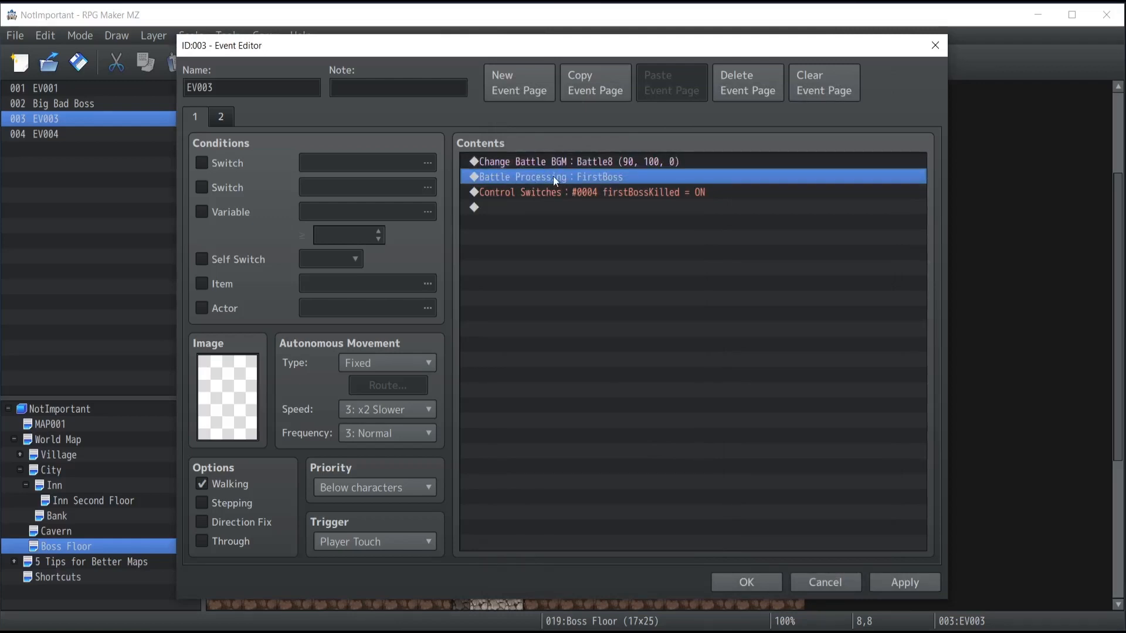
{"action": "key", "text": "Down"}
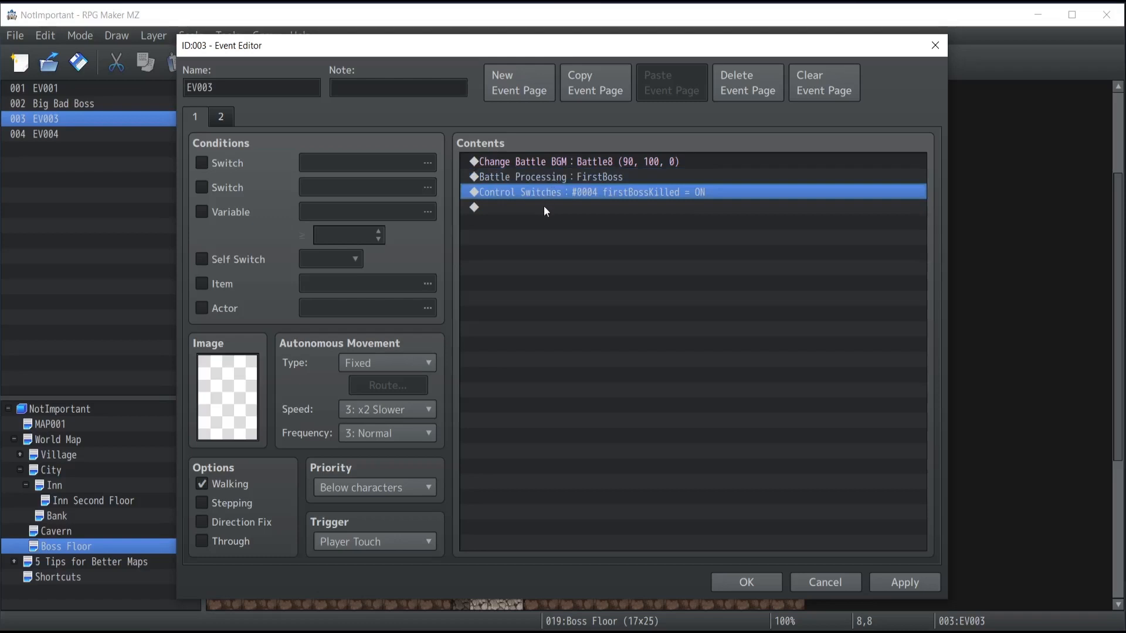
{"action": "left_click", "coordinate": [522, 210]}
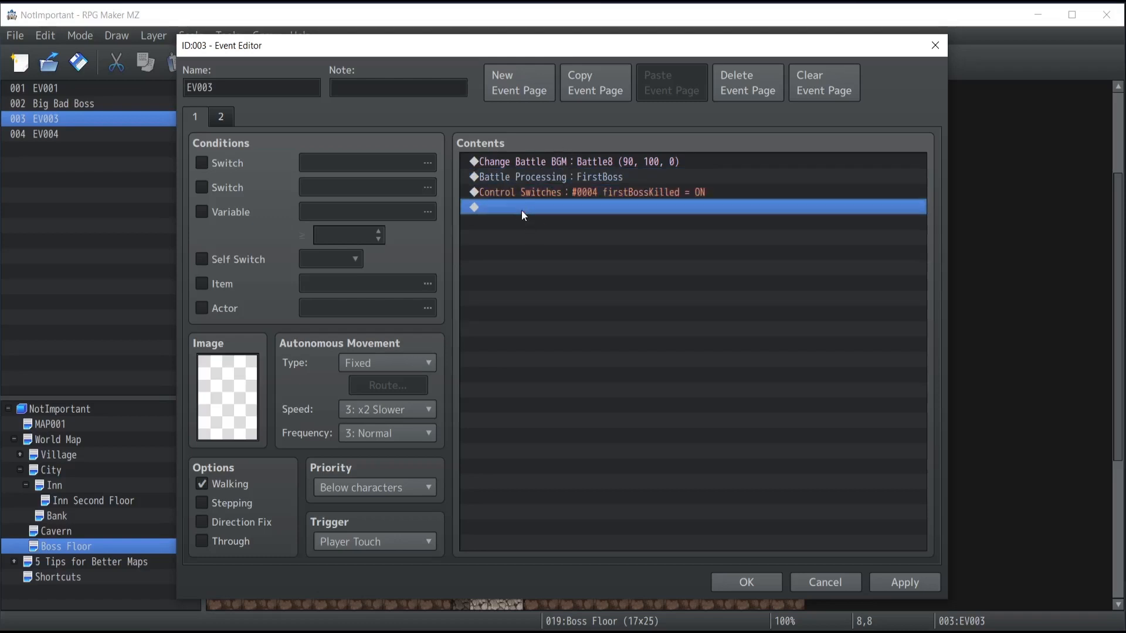
{"action": "double_click", "coordinate": [526, 206]}
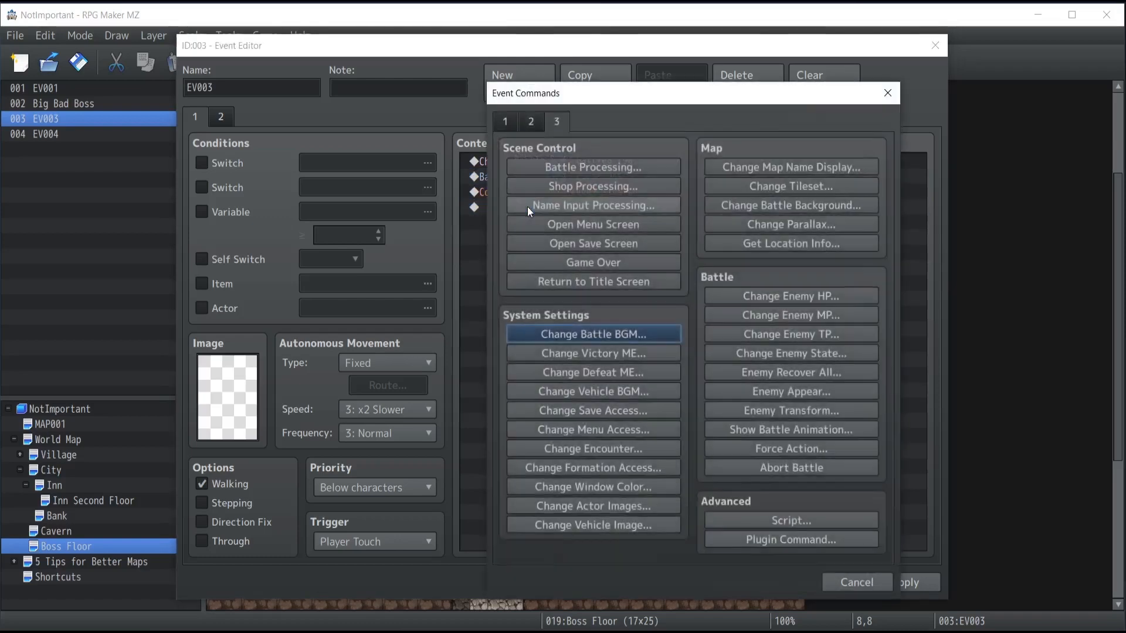
{"action": "left_click", "coordinate": [550, 335]}
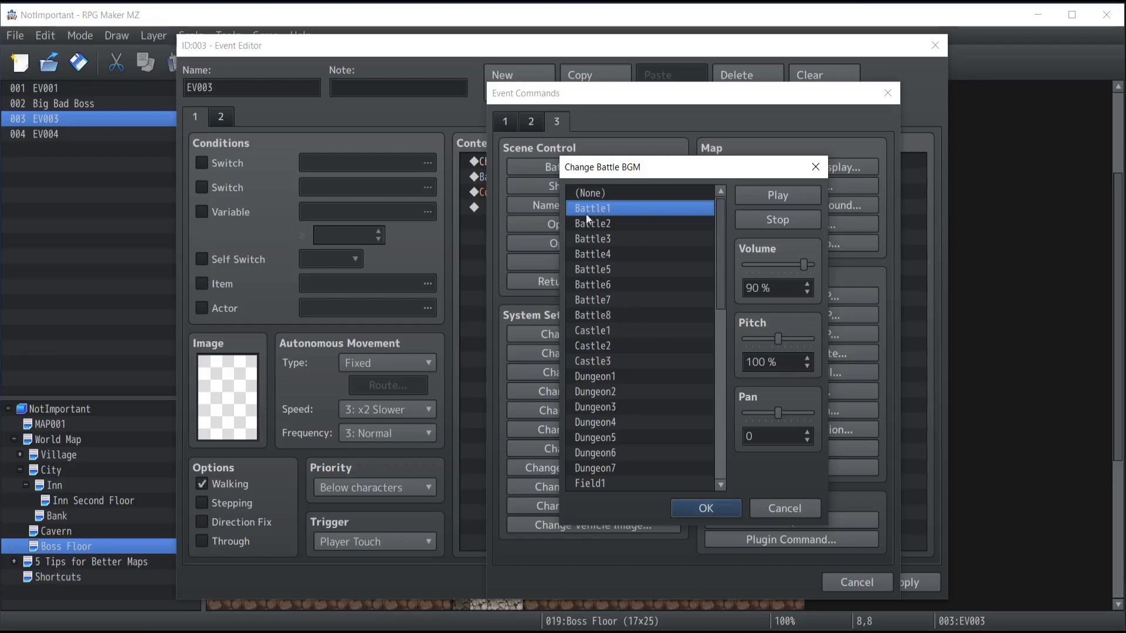
{"action": "left_click", "coordinate": [692, 508]}
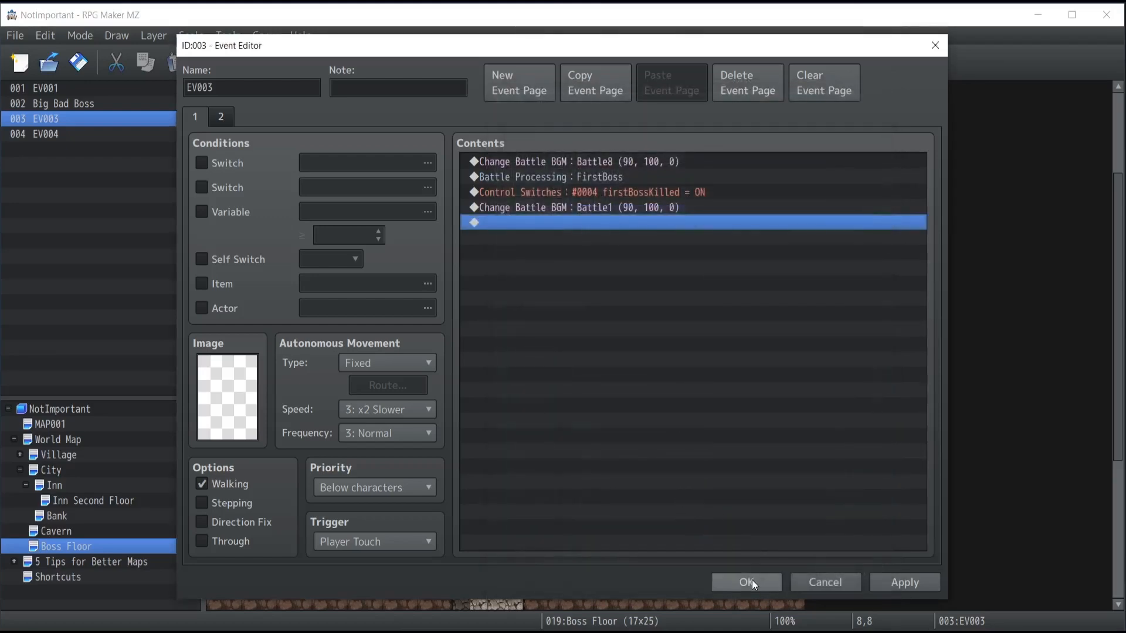
{"action": "left_click", "coordinate": [746, 581]}
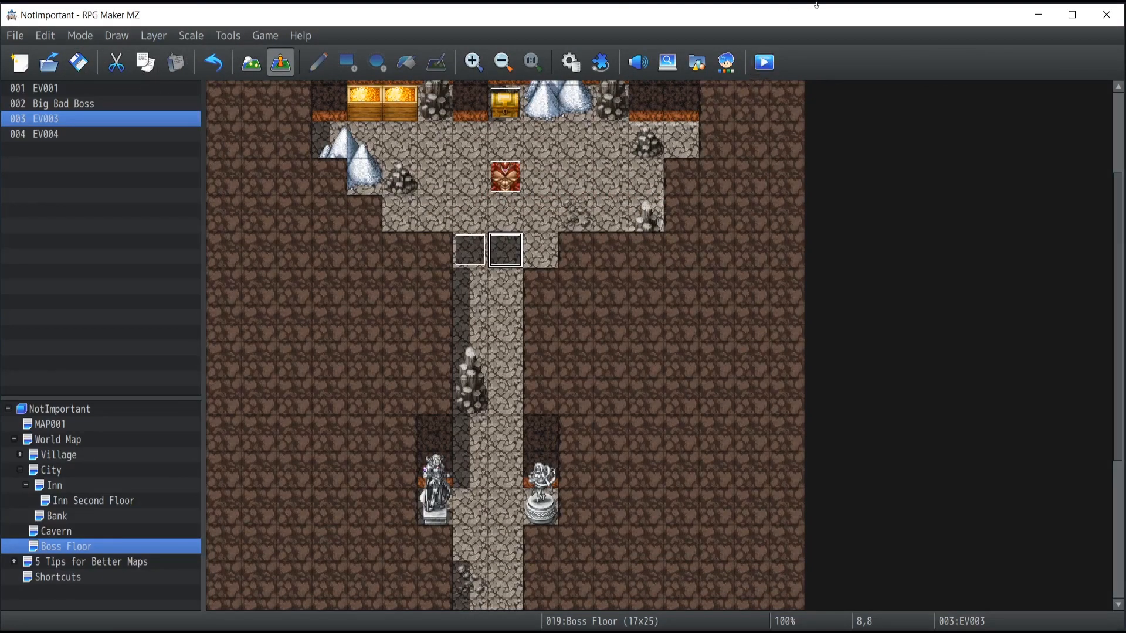
Step: Start a playtest and walk up the corridor to trigger the dragon battle with the new music
{"action": "key", "text": "ctrl+r"}
{"action": "key", "text": "Up"}
{"action": "key", "text": "Return"}
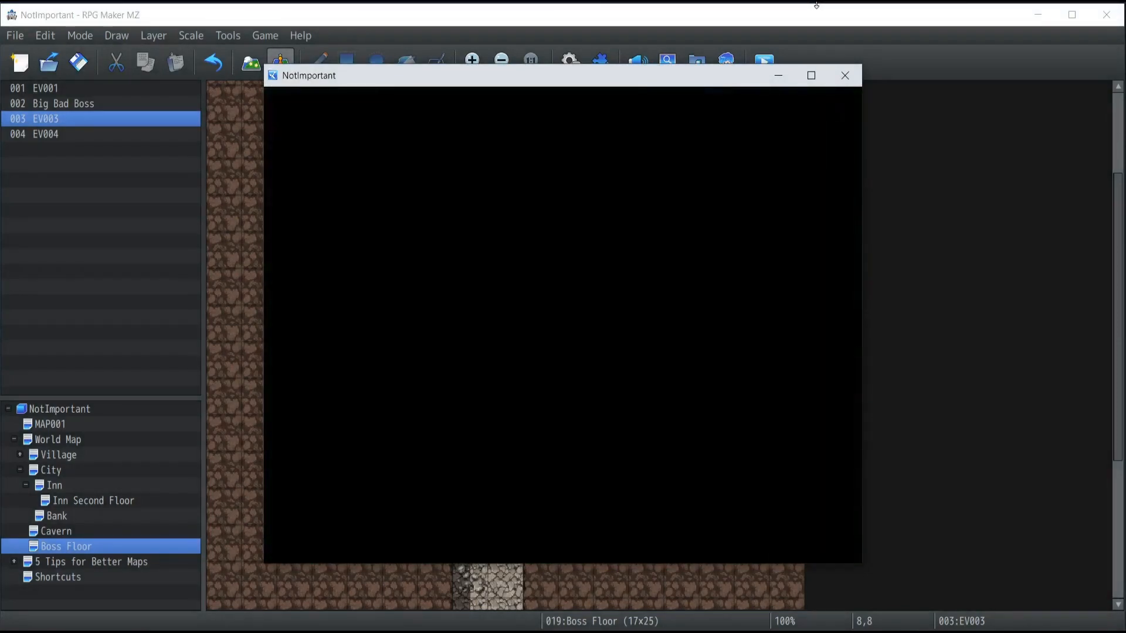
{"action": "key", "text": "Up"}
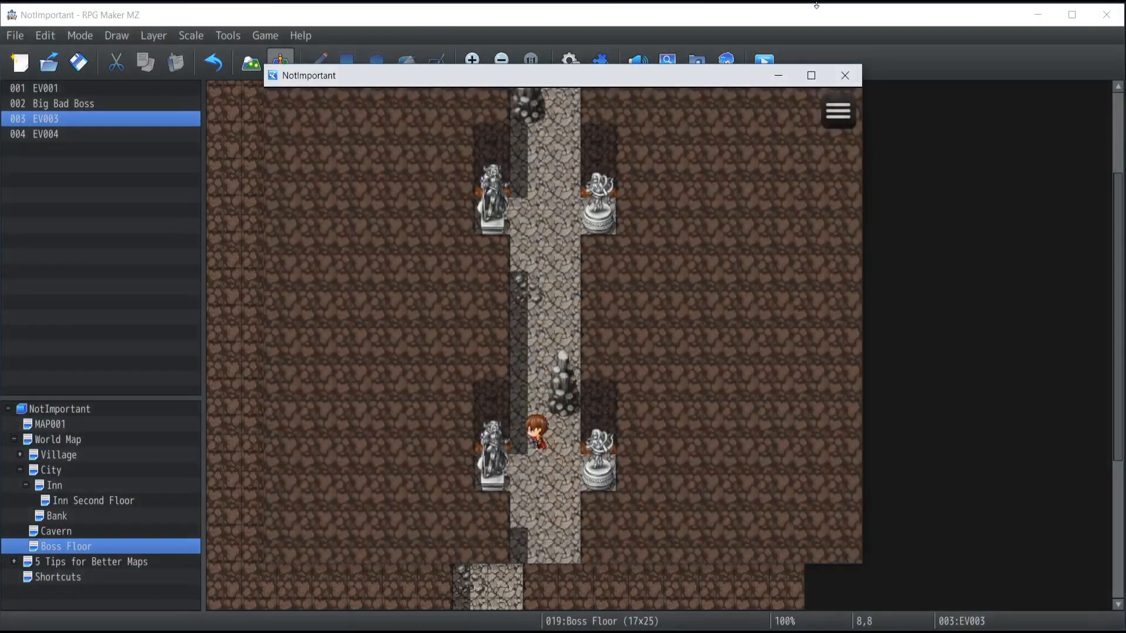
{"action": "key", "text": "Up"}
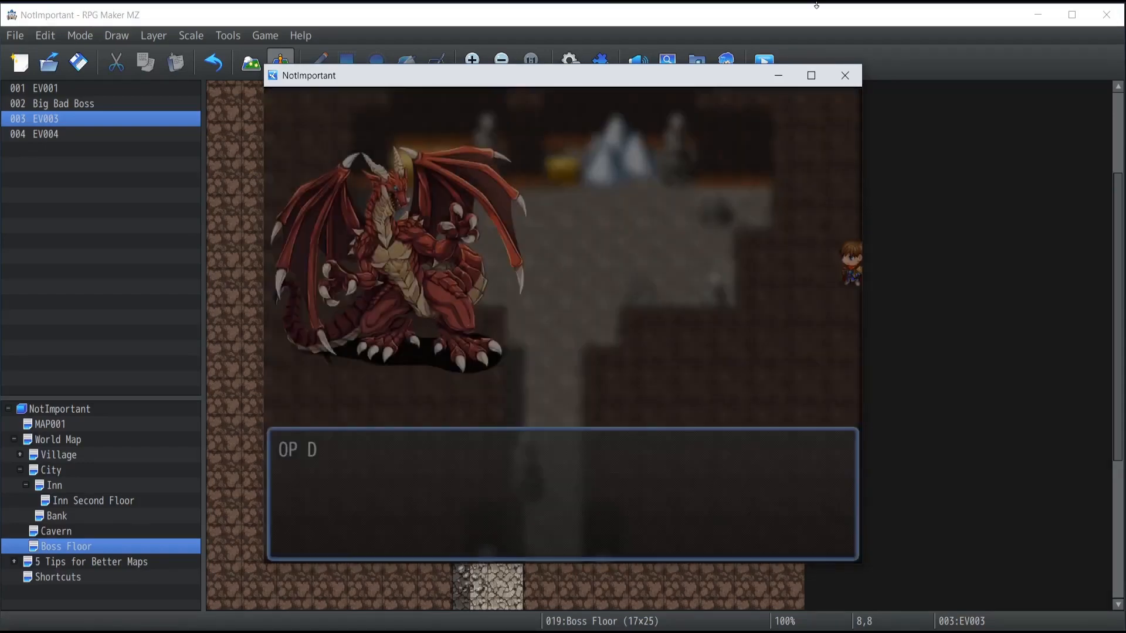
Step: Defeat the OP Dragon with the Attack command and dismiss the victory messages to return to the map
{"action": "key", "text": "Return"}
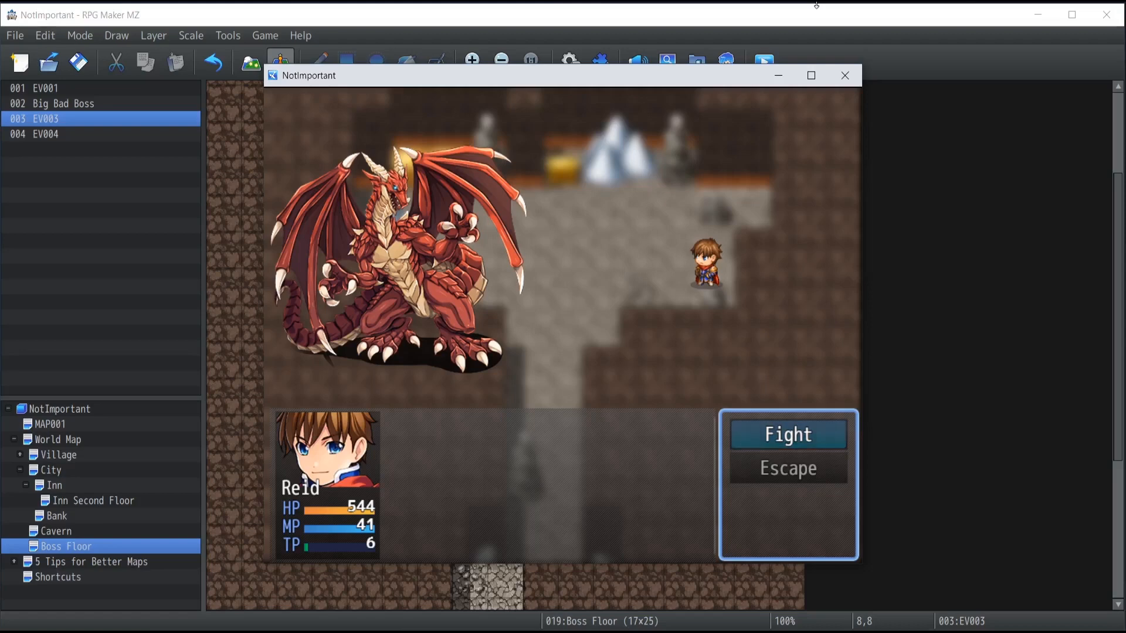
{"action": "key", "text": "Return"}
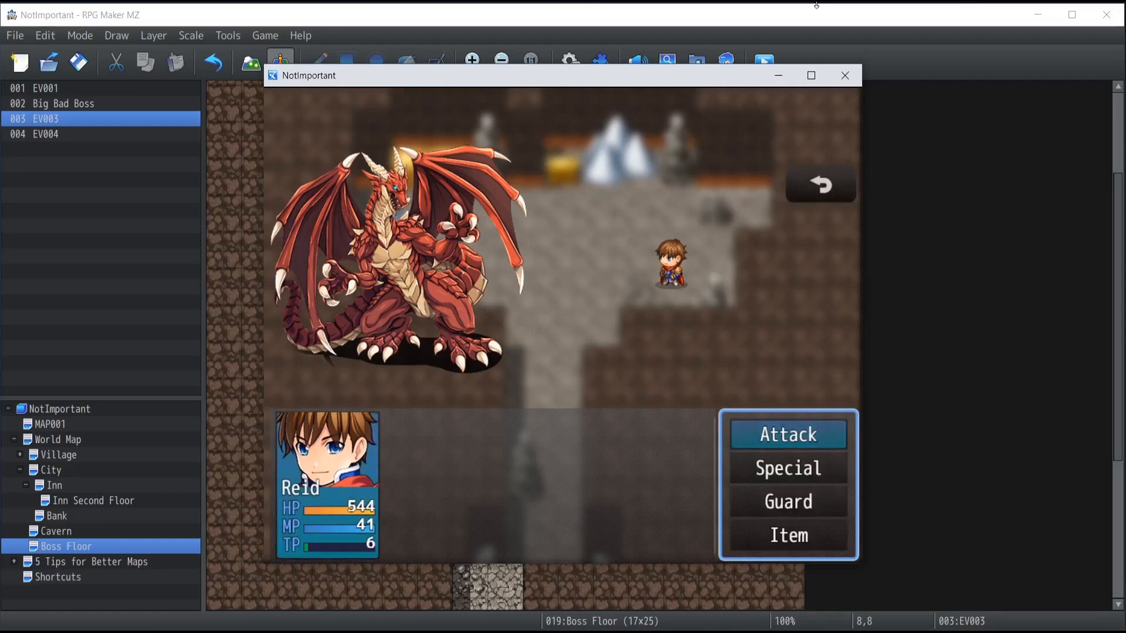
{"action": "key", "text": "Return"}
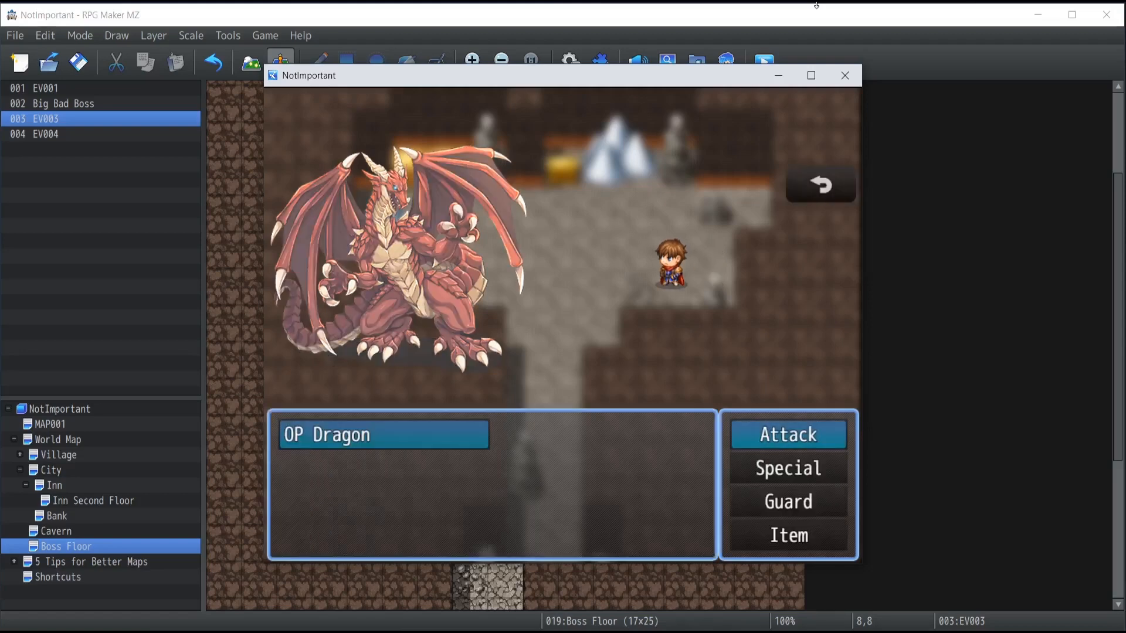
{"action": "key", "text": "Return"}
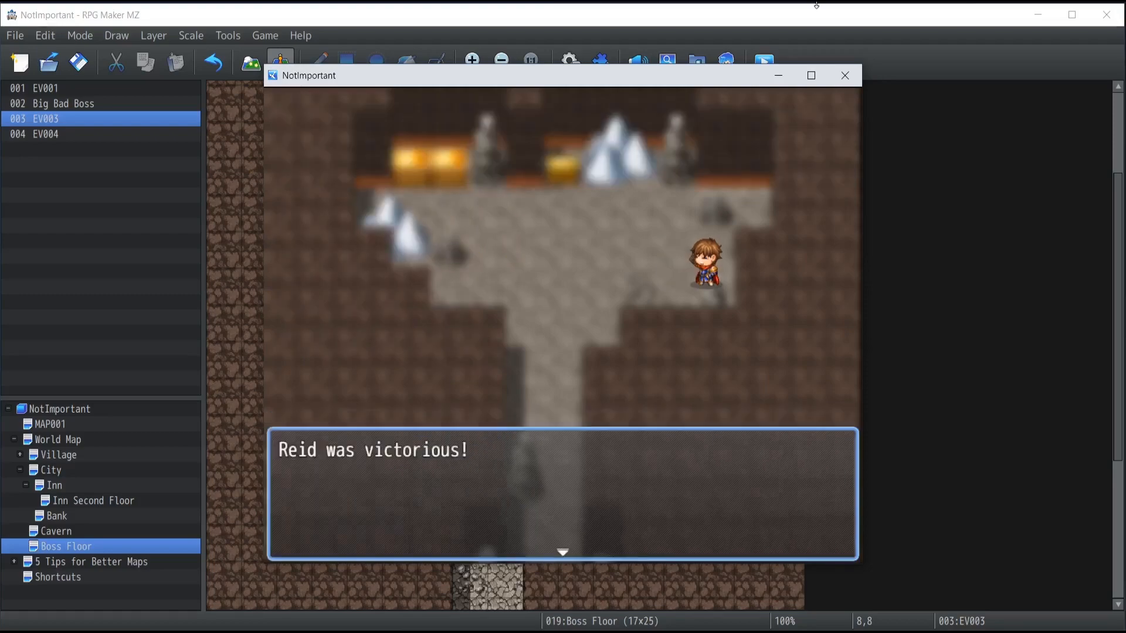
{"action": "key", "text": "Return"}
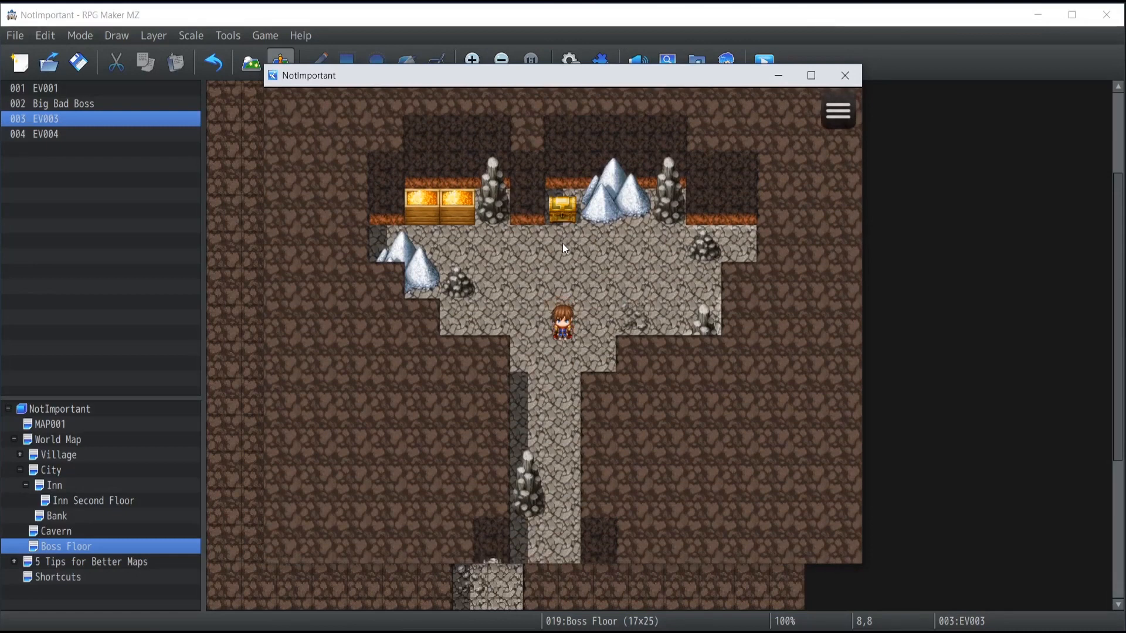